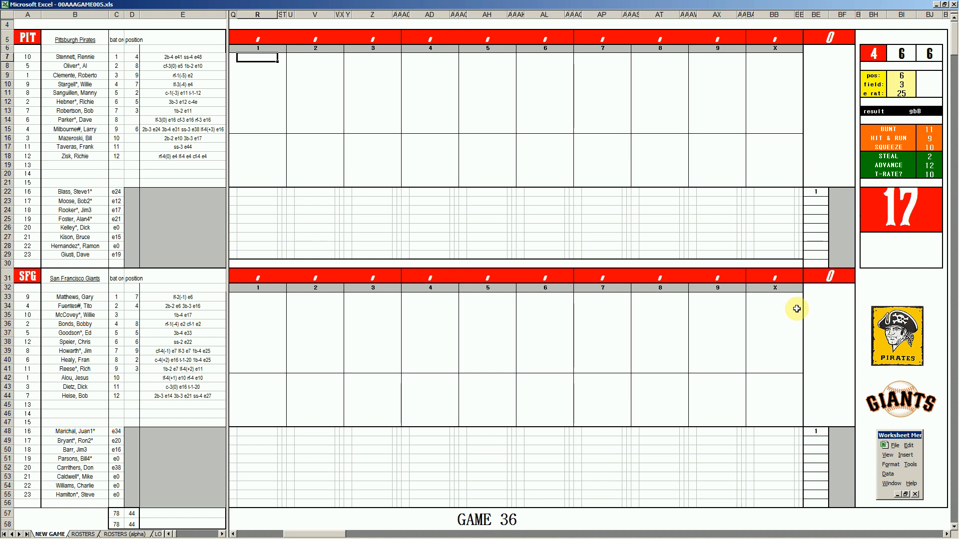
- Recalculate the sheet repeatedly to reroll the dice, and record 1 for the first Pittsburgh batter in inning 1, cell R7
key("F9")
key("F9")
key("F9")
key("F9")
key("F9")
key("F9")
key("F9")
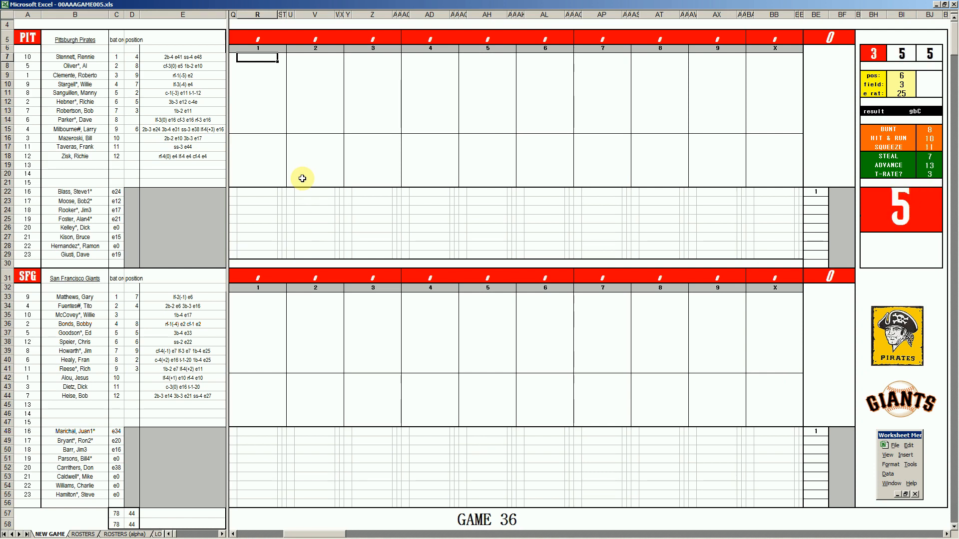
type("1")
key("Return")
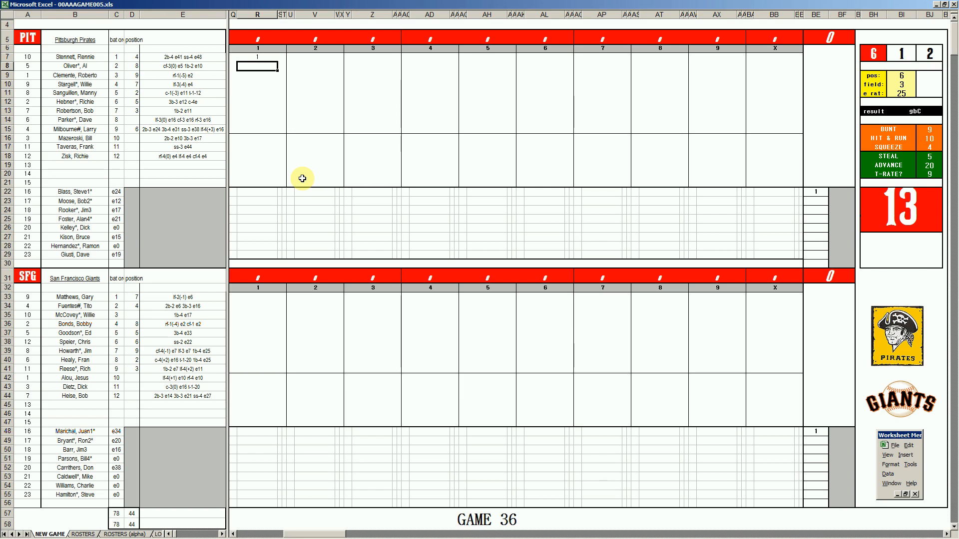
- Set the fielding lookup to position 1, field rating 2 and error rating 34
key("ctrl+q")
type("1")
key("Return")
type("2")
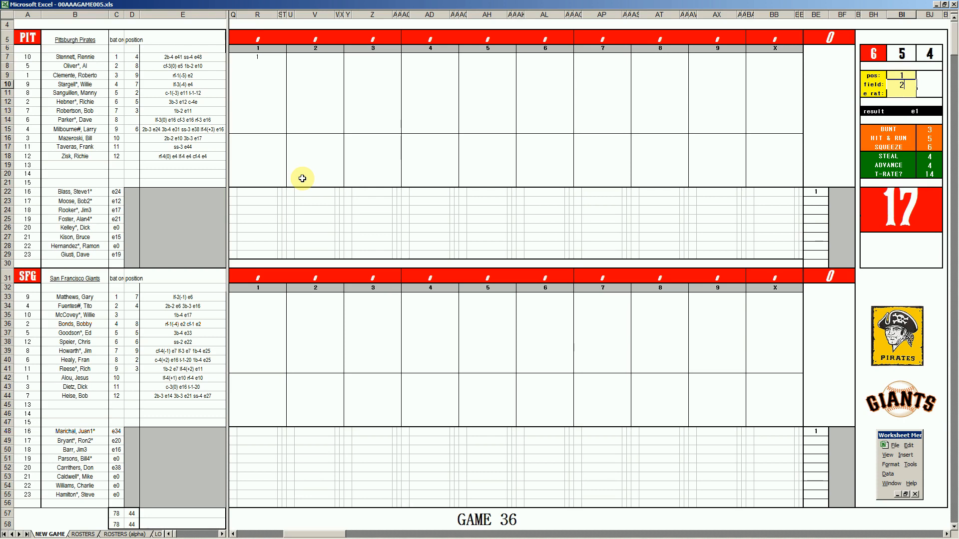
key("Return")
type("34")
key("Return")
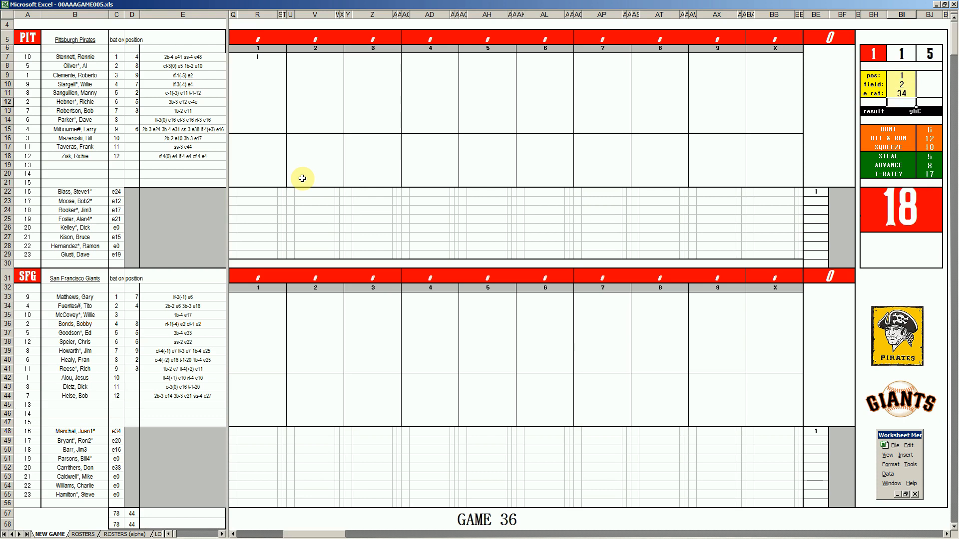
- Record Pittsburgh's next three first-inning results as ₩13, ₩43 and ₩8 in cells R8 to R10
left_click(257, 64)
type("\\13")
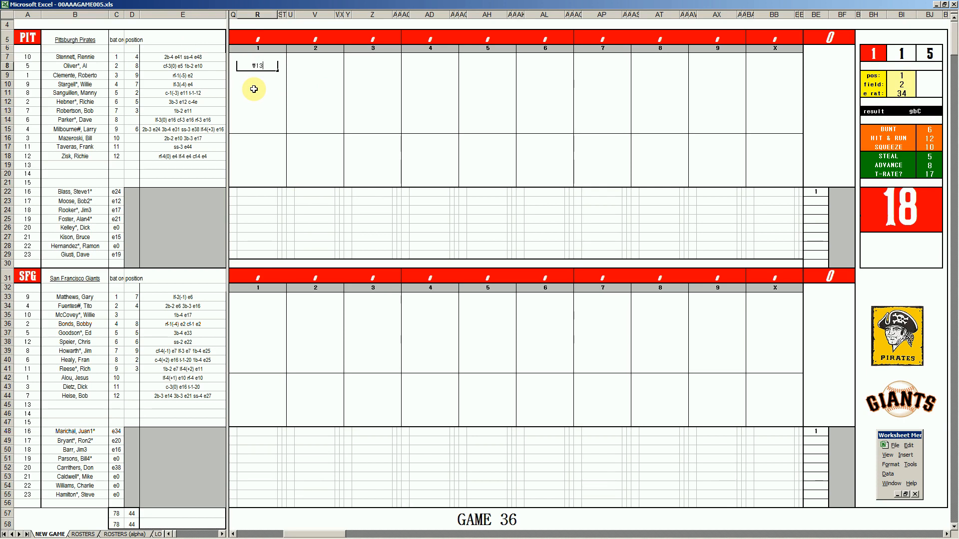
key("Return")
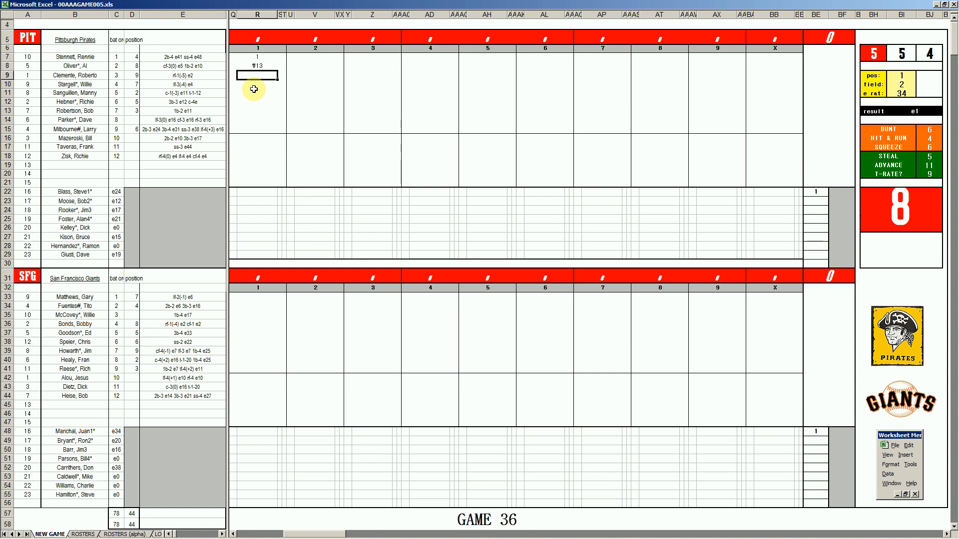
type("\\43")
key("Return")
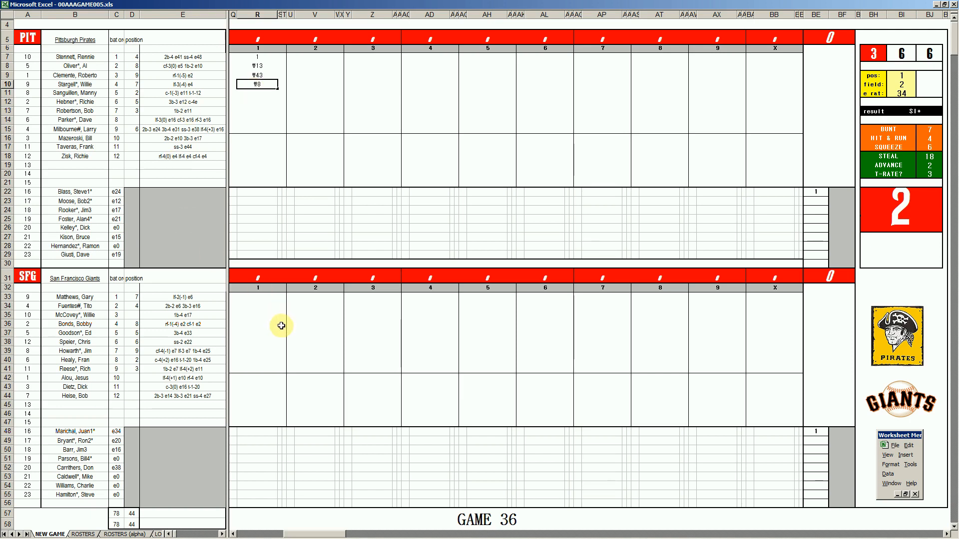
- Record San Francisco's first-inning results as k, ₩43 and k in cells R33 to R35
left_click(256, 296)
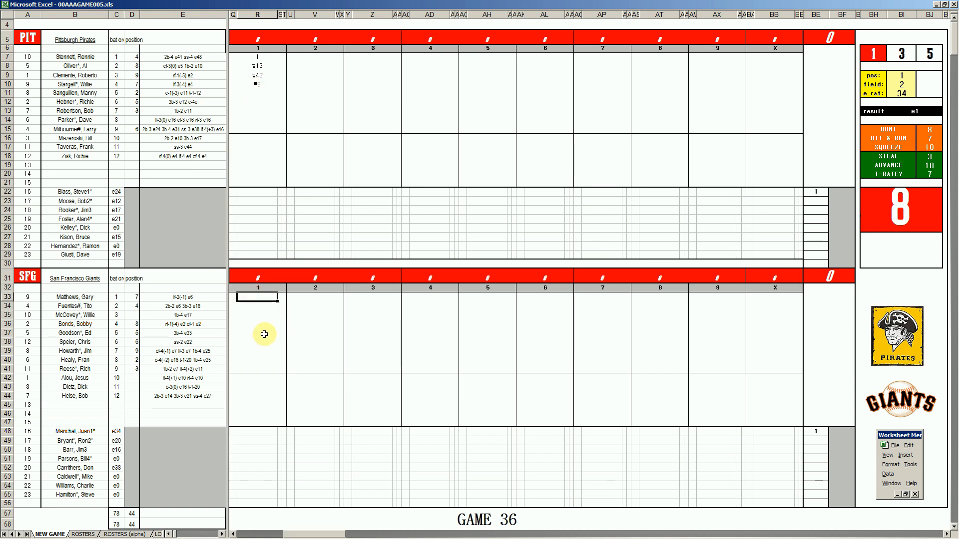
type("k")
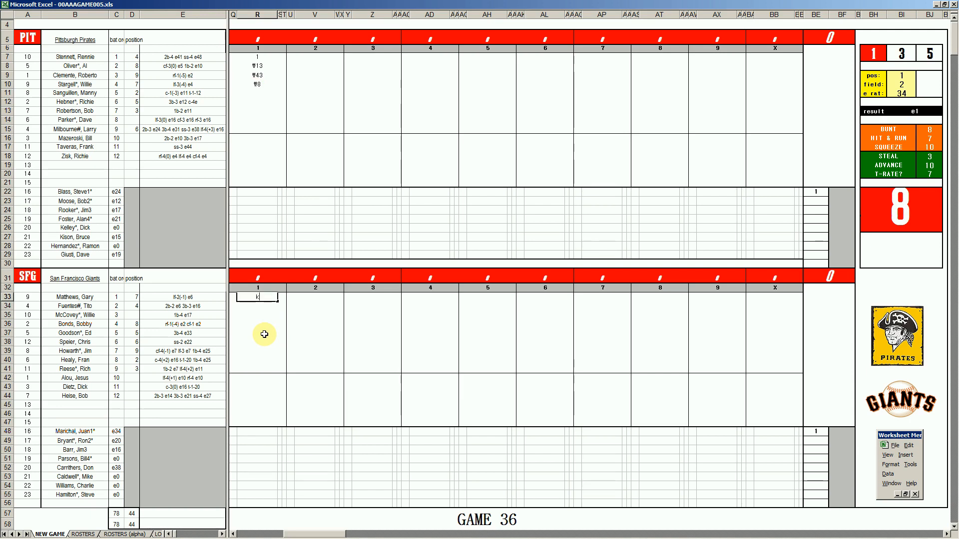
key("Return")
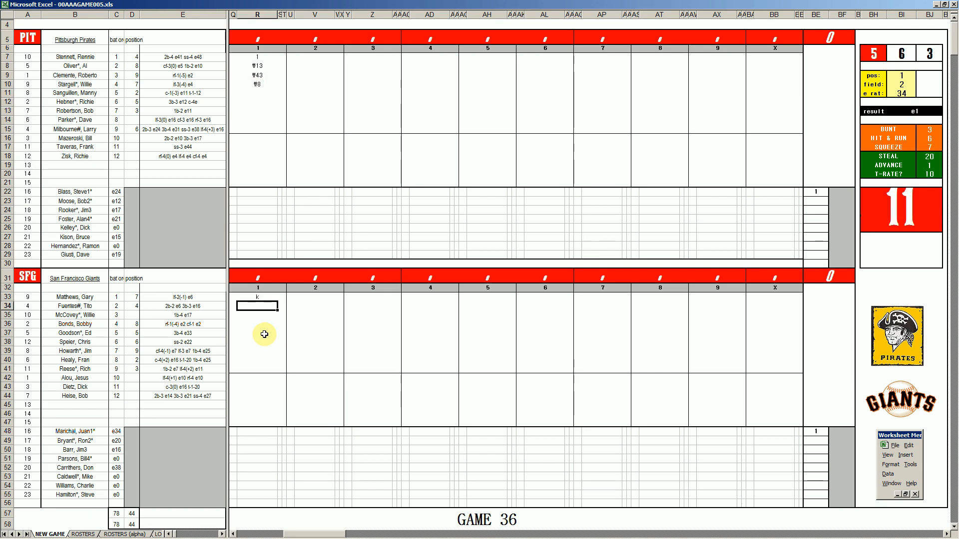
type("#43")
key("Return")
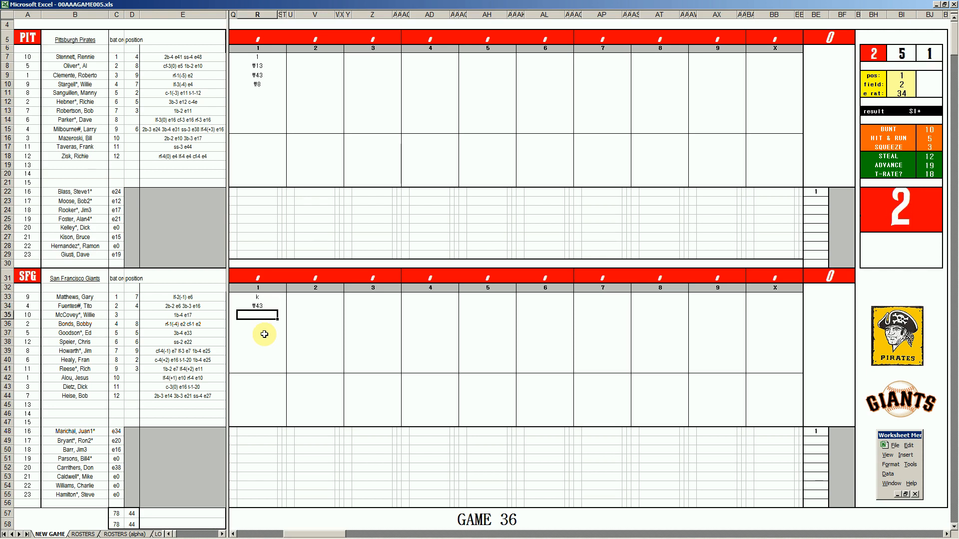
type("k")
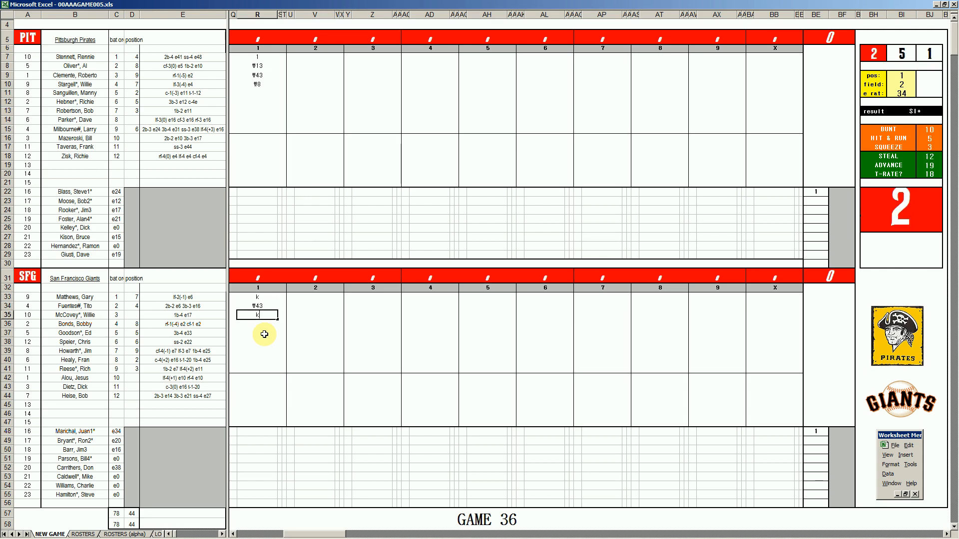
- Record Pittsburgh's second-inning results as 1, ₩9, k and ₩54 in cells V11 to V14
left_click(306, 95)
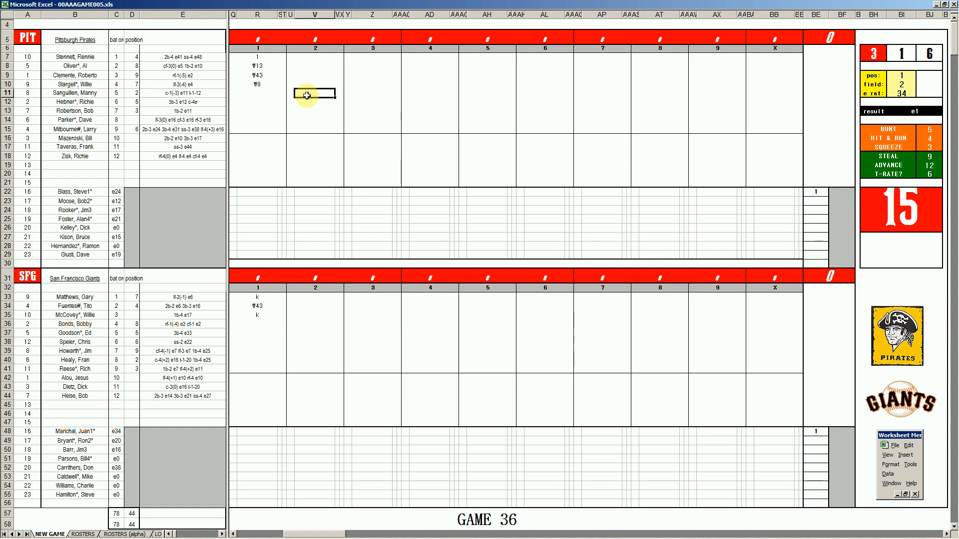
type("1")
key("Return")
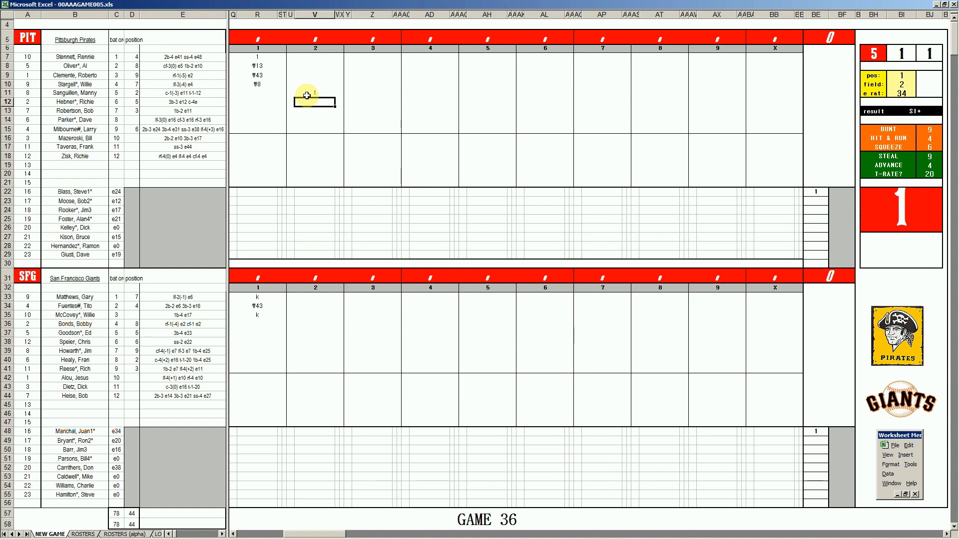
type("#9")
key("Return")
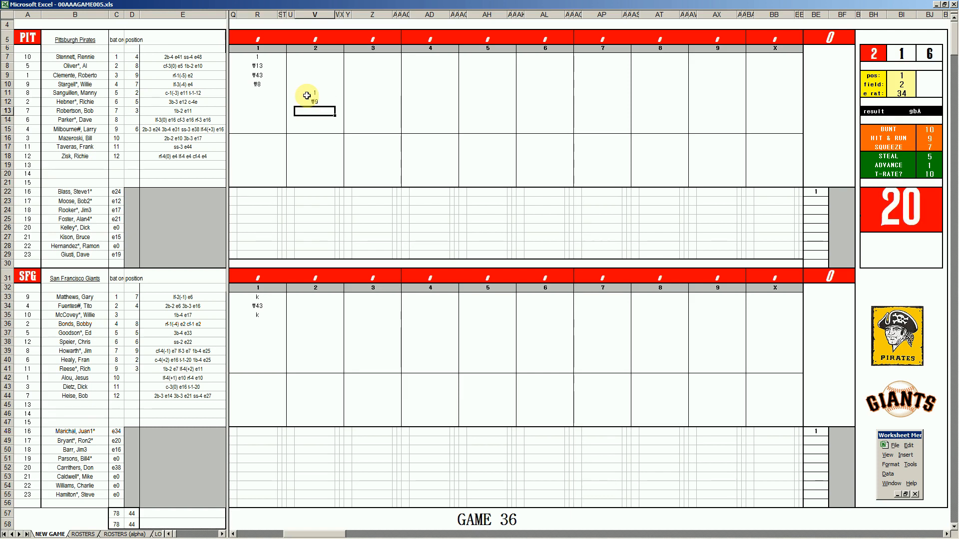
type("k")
key("Return")
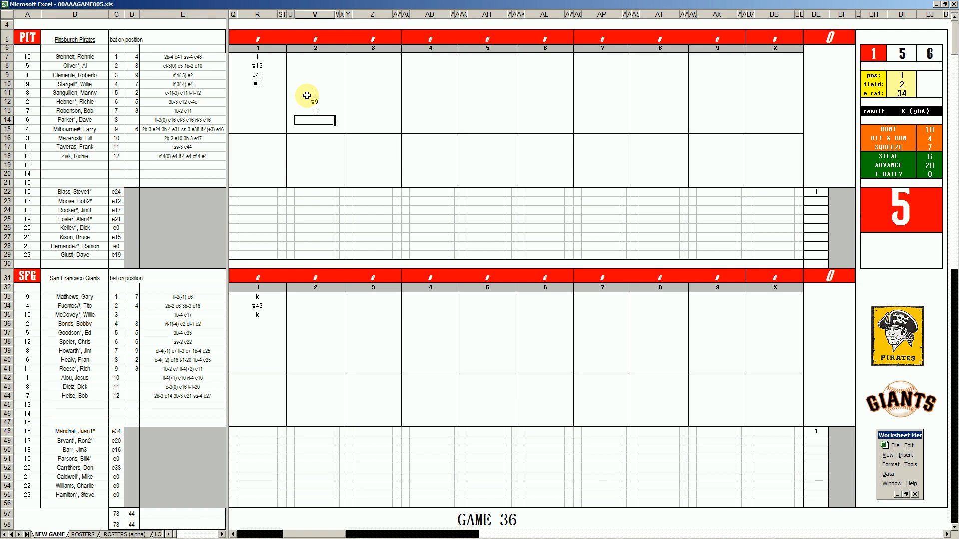
type("#54")
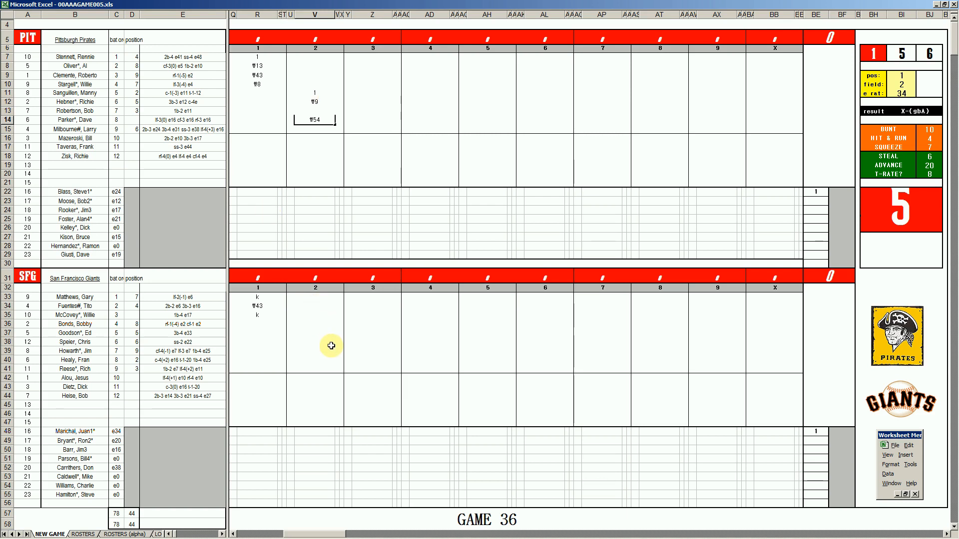
- Change the fielding lookup's position to 6 for San Francisco's first batter of the second inning
left_click(314, 326)
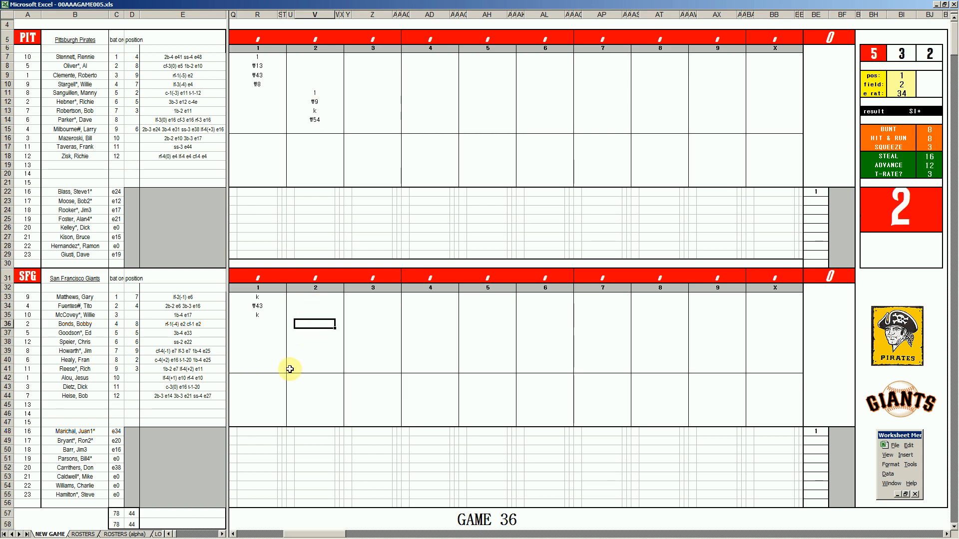
key("ctrl+e")
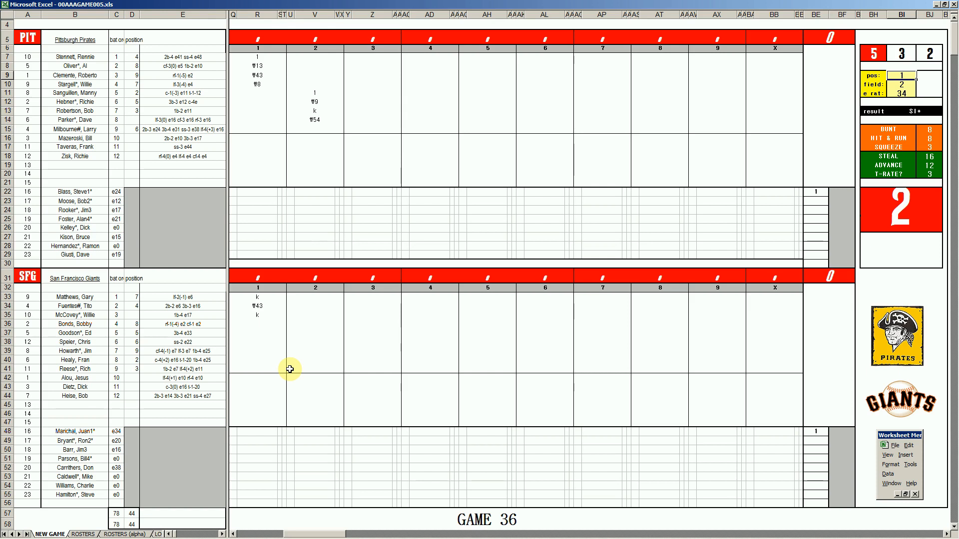
type("6")
key("Return")
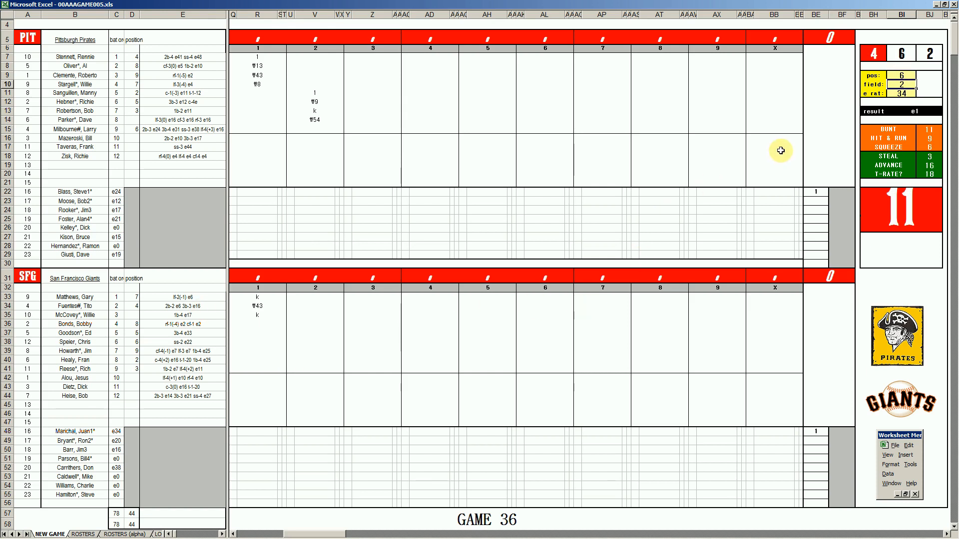
- Record San Francisco's first three second-inning results as e6, 8 and ₩8 in cells V36 to V38
left_click(315, 325)
type("e6")
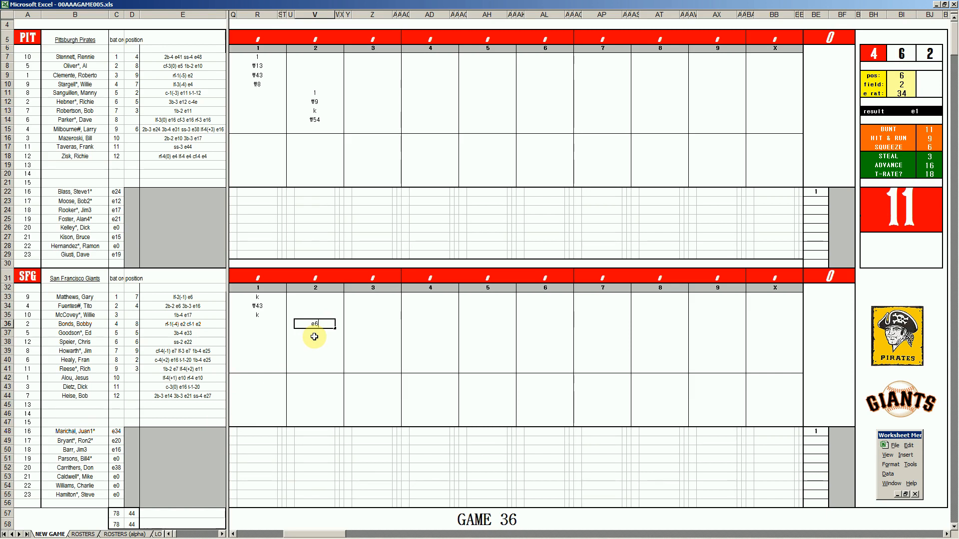
left_click(314, 337)
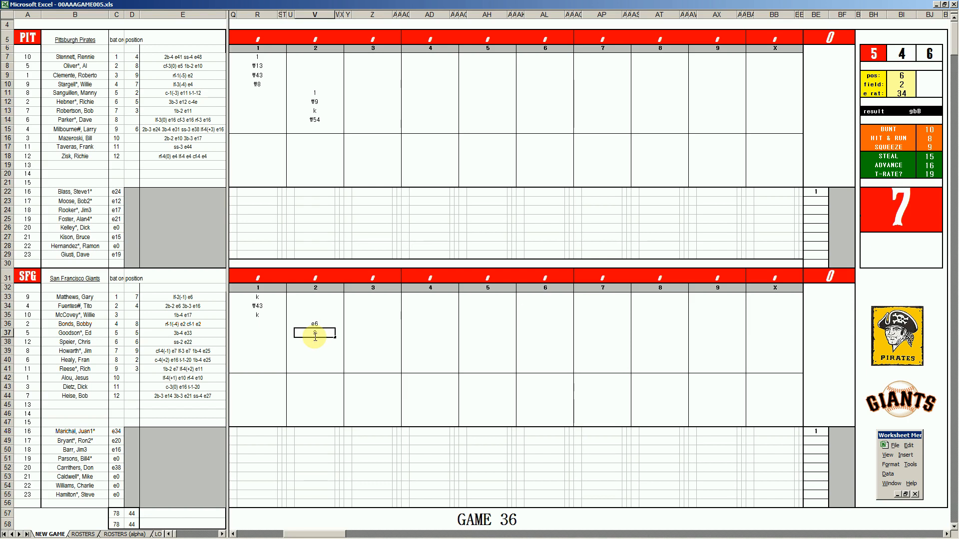
left_click(316, 340)
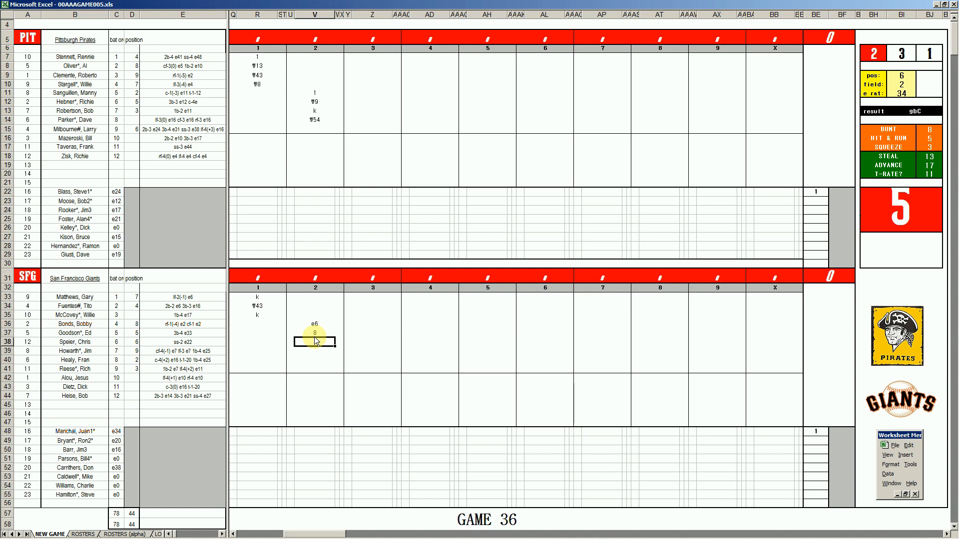
type("#8")
key("Return")
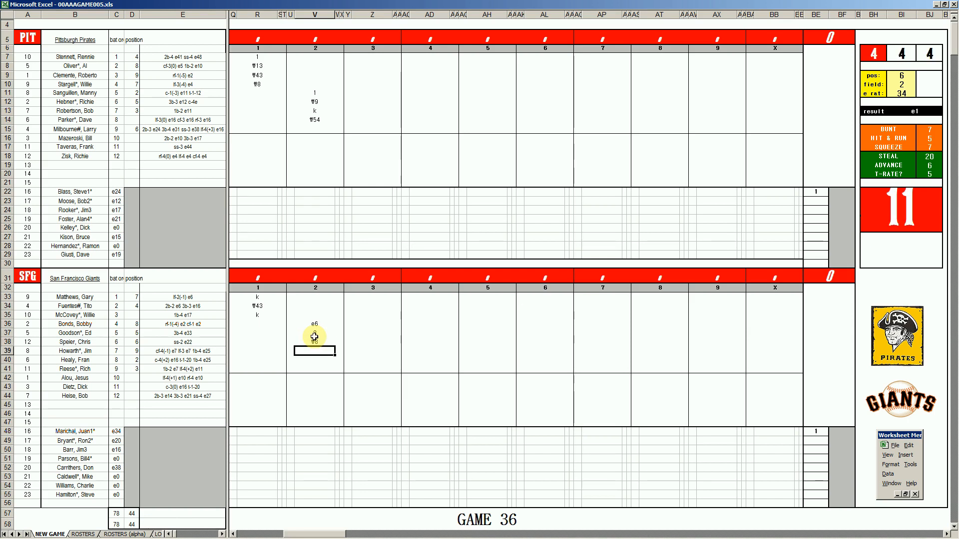
- Record a 1 in V39 with a 1 beside it in W39, and mark the scoring runner with 1 in U36
type("1")
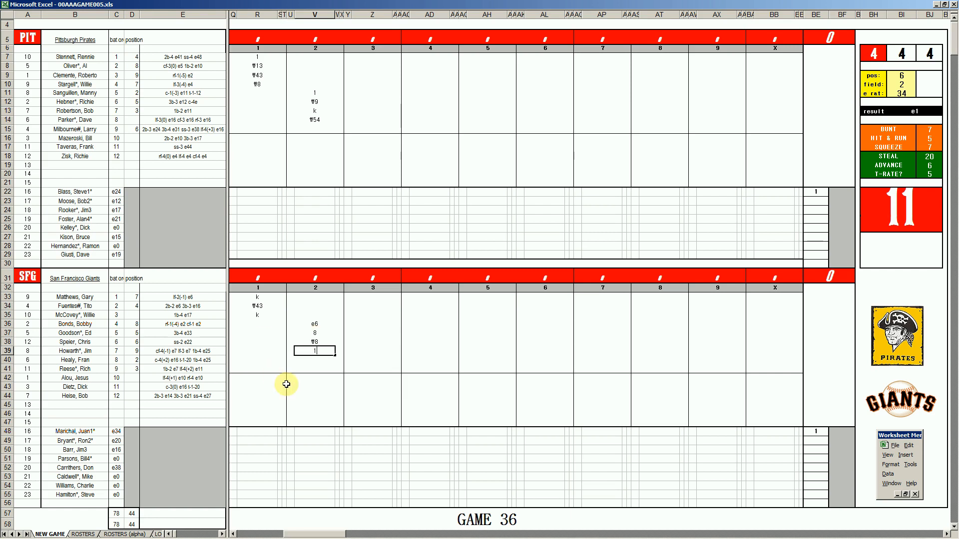
key("Right")
type("1")
key("Left")
key("Left")
key("Up")
key("Up")
key("Up")
type("1")
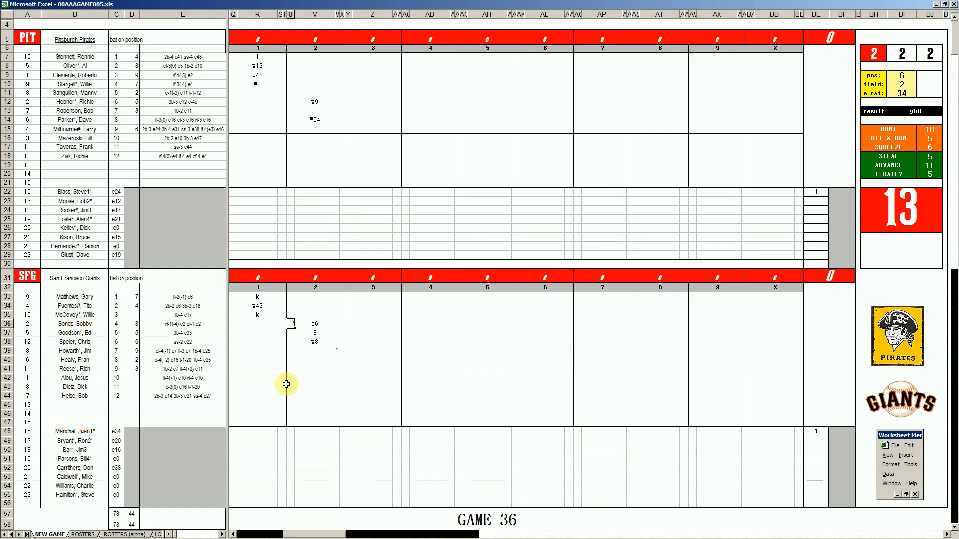
key("Right")
key("Down")
key("Down")
key("Down")
key("Down")
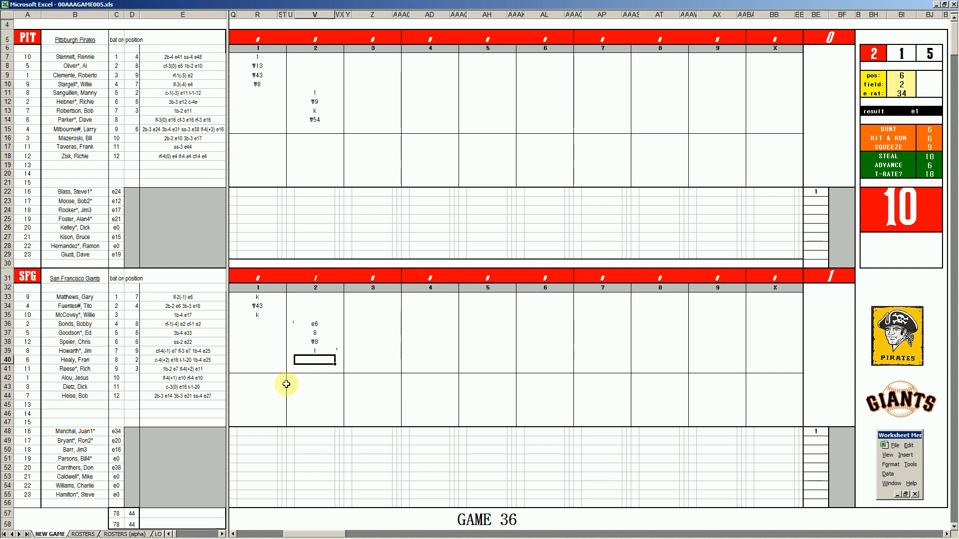
- Record a 1 in V40 with a 1 beside it in W40, and mark the scoring runner with 1 in U37
type("1")
key("Right")
type("1")
key("Left")
key("Left")
key("Up")
key("Up")
key("Up")
type("1")
key("Right")
key("Down")
key("Down")
key("Down")
key("Down")
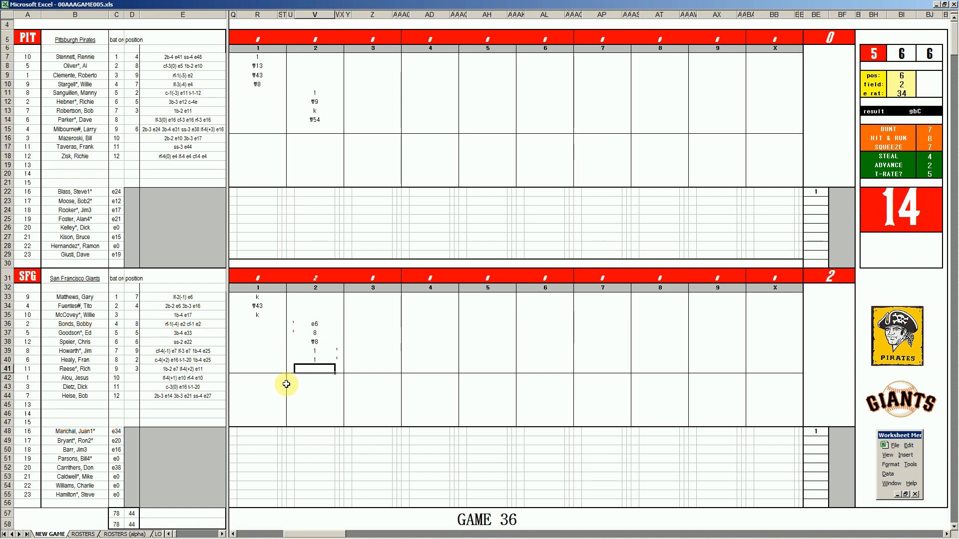
- Record k for the San Francisco batter in V41, and set the fielding lookup's field rating to 3
type("k")
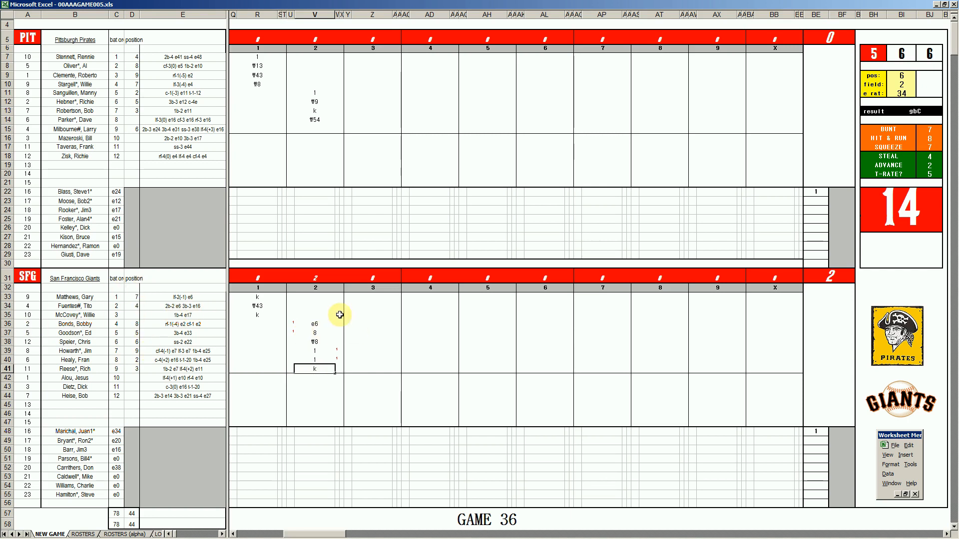
left_click(315, 301)
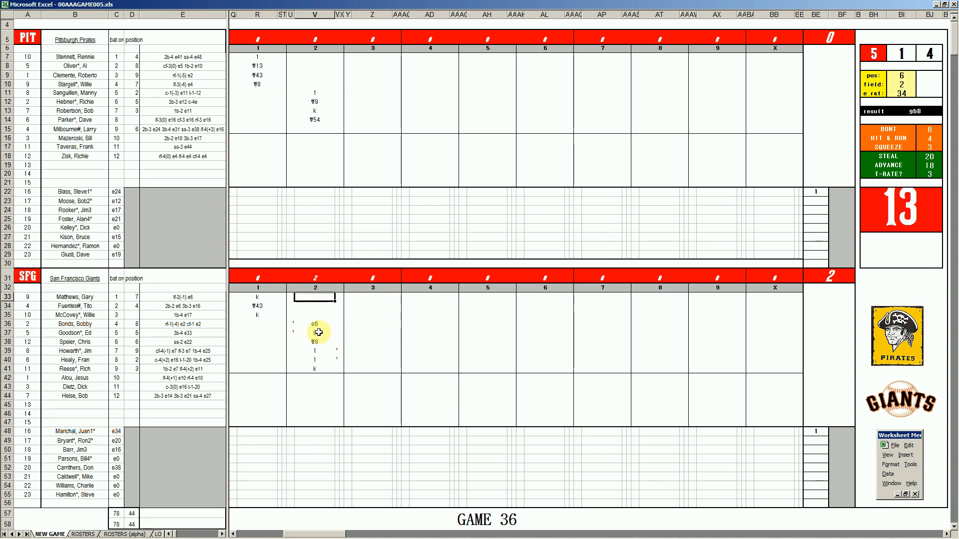
key("ctrl+q")
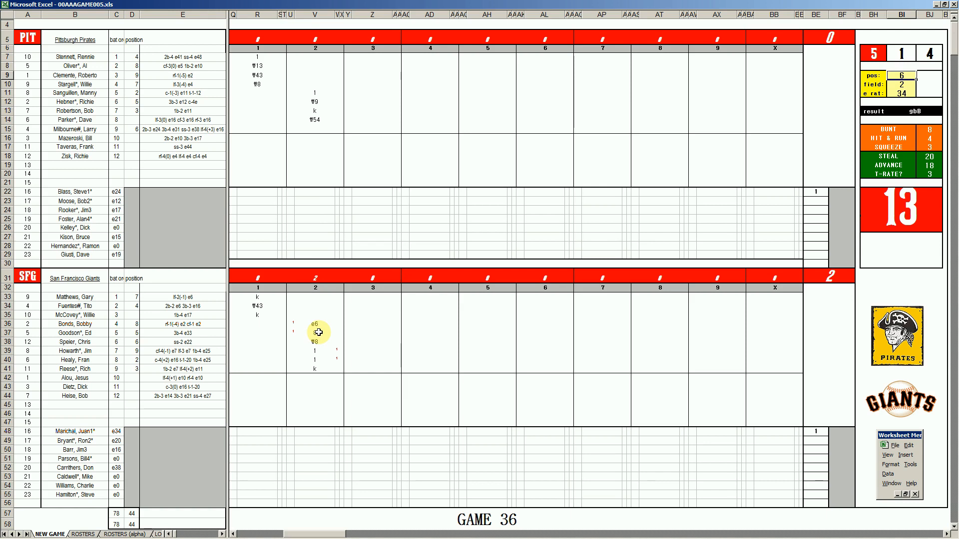
key("Return")
type("3")
key("Return")
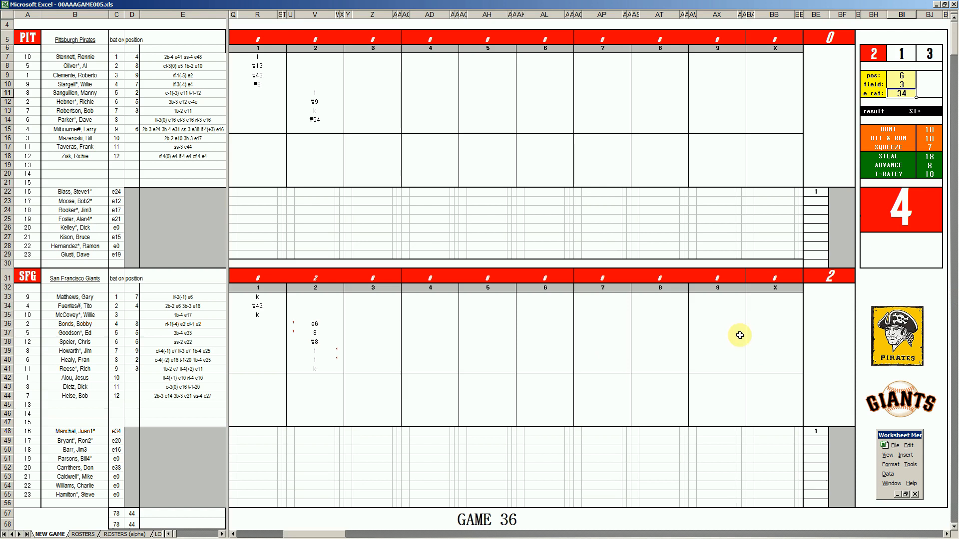
- Record San Francisco's last two second-inning results as 1 in V33 and ₩9 in V34
left_click(314, 295)
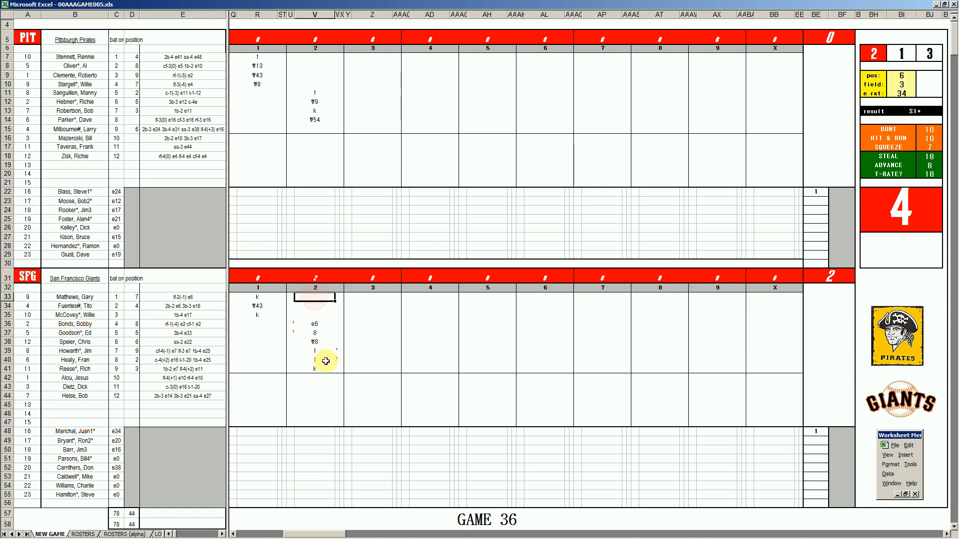
type("1")
key("Return")
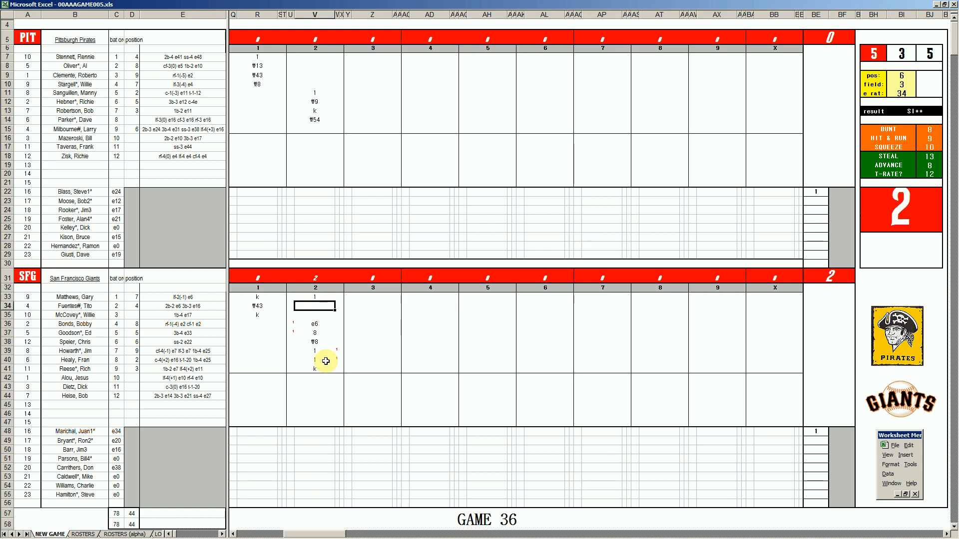
type("₩9")
left_click(370, 129)
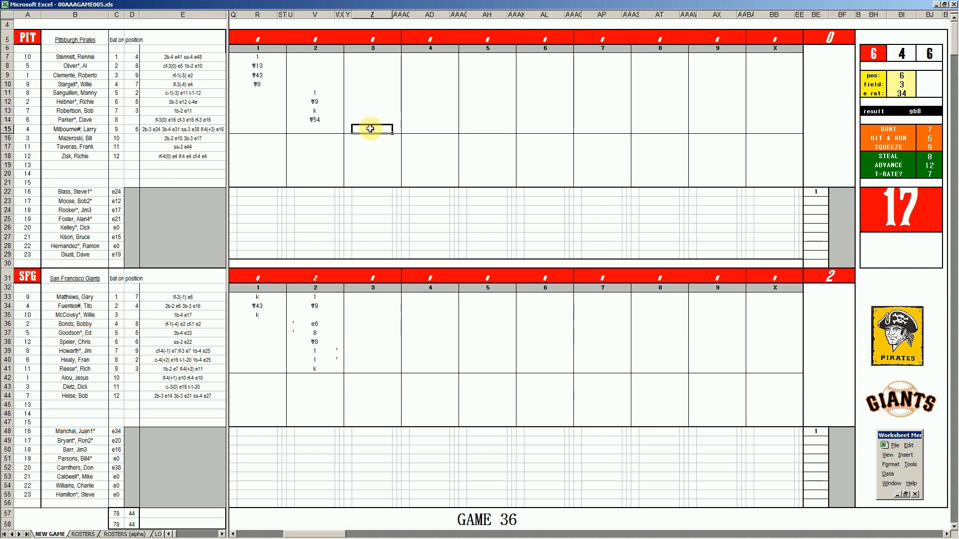
- Set the fielding lookup's position to 8 and record ₩8 for the Pittsburgh batter in Z15
key("ctrl+q")
type("8")
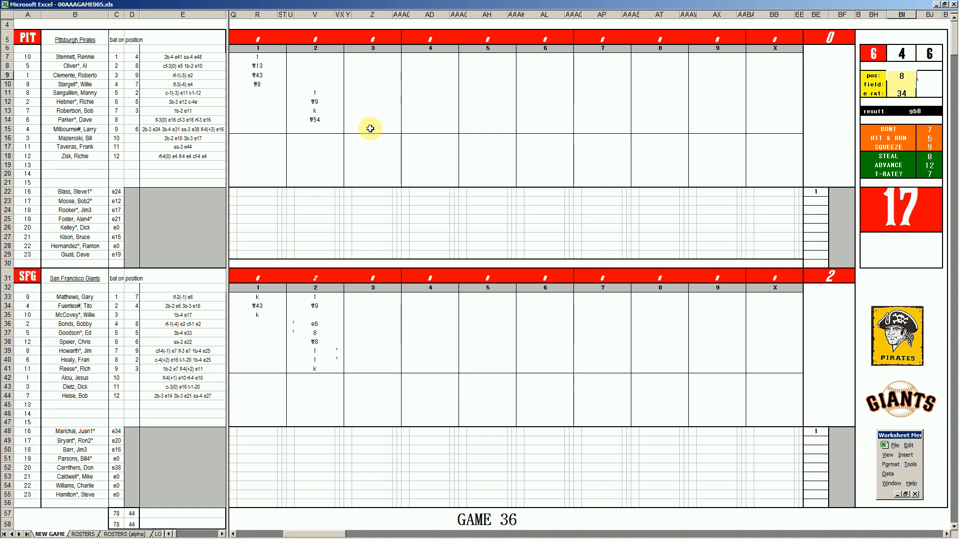
key("Return")
left_click(370, 129)
type("\\8")
- Record k for Pittsburgh's leadoff hitter in the third inning, in Z7
key("Up")
key("Up")
key("Up")
key("Up")
key("Up")
key("Up")
key("Up")
key("Up")
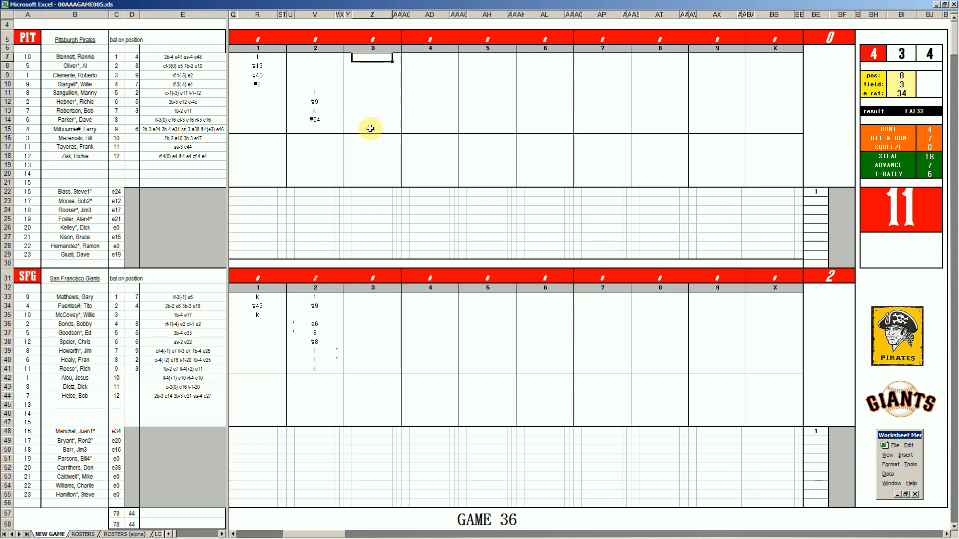
type("k")
key("Return")
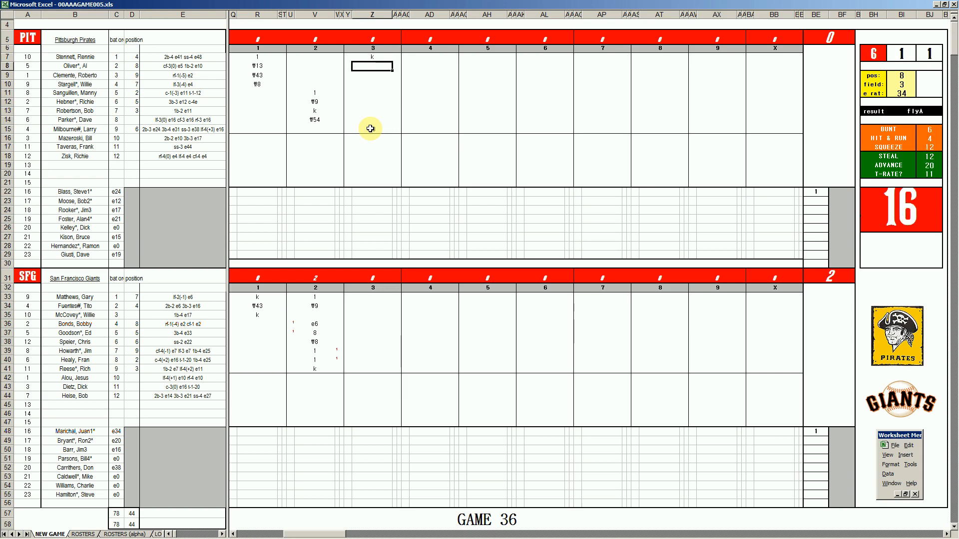
- Set the fielding lookup's position to 4 and record ₩43 for the Pittsburgh batter in Z8
key("ctrl+p")
type("4")
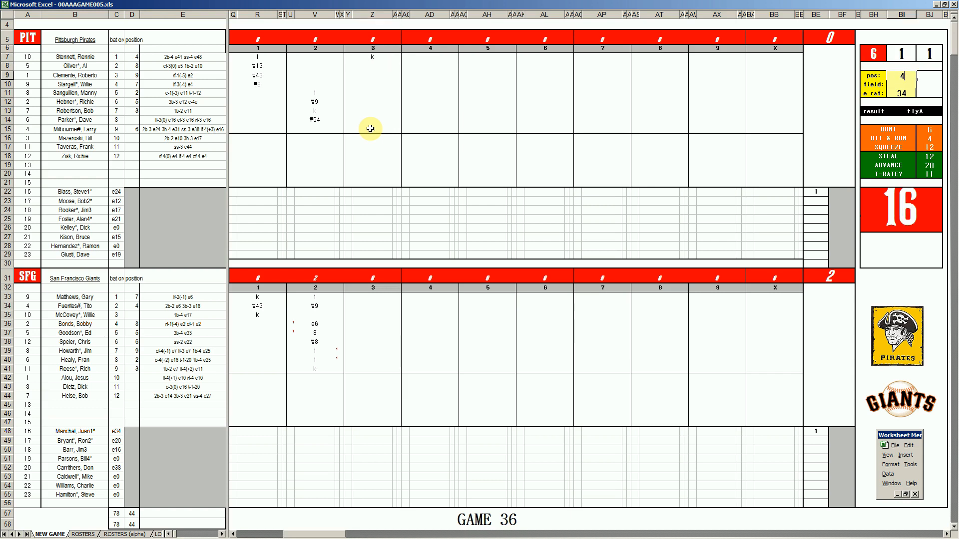
key("Return")
left_click(372, 65)
type("\\43")
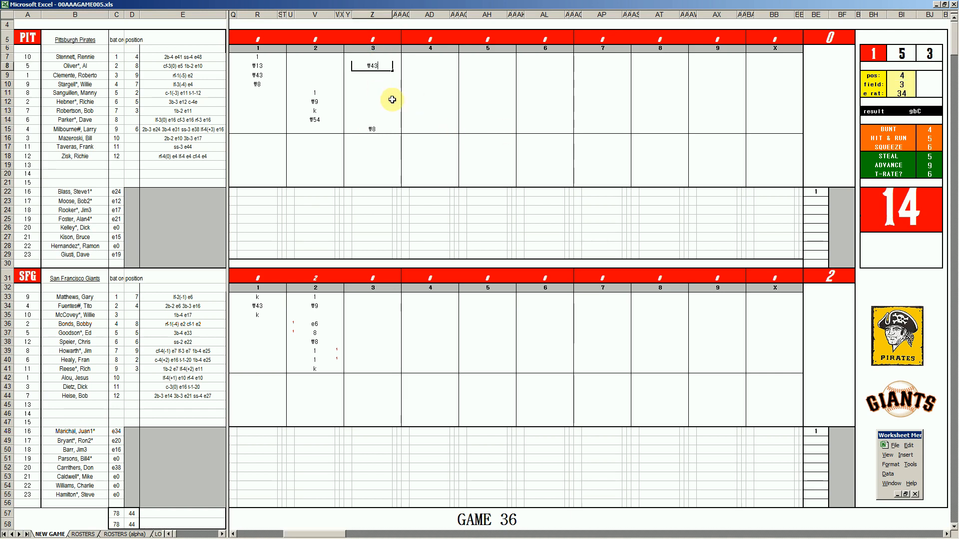
- Record ₩9 for San Francisco's first third-inning batter in Z35
left_click(370, 315)
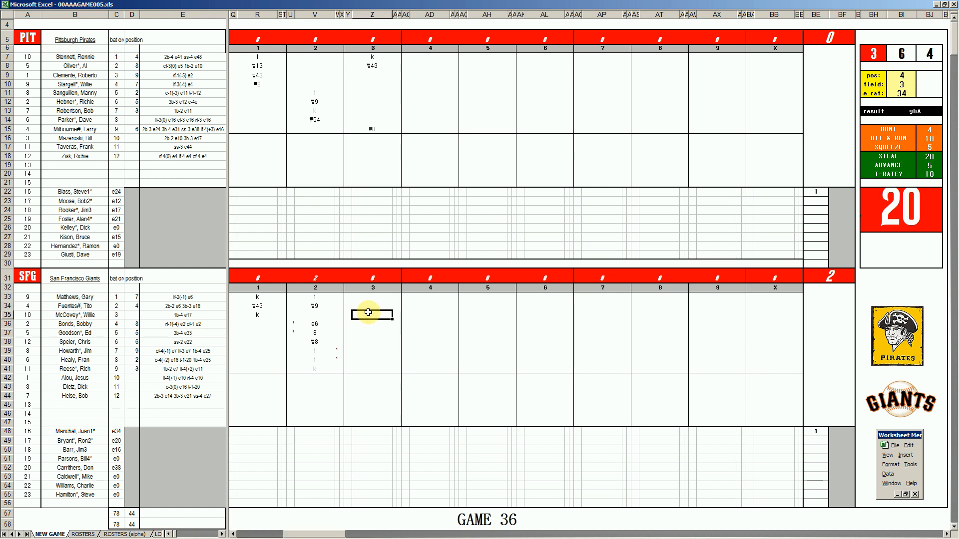
type("₩9")
key("Return")
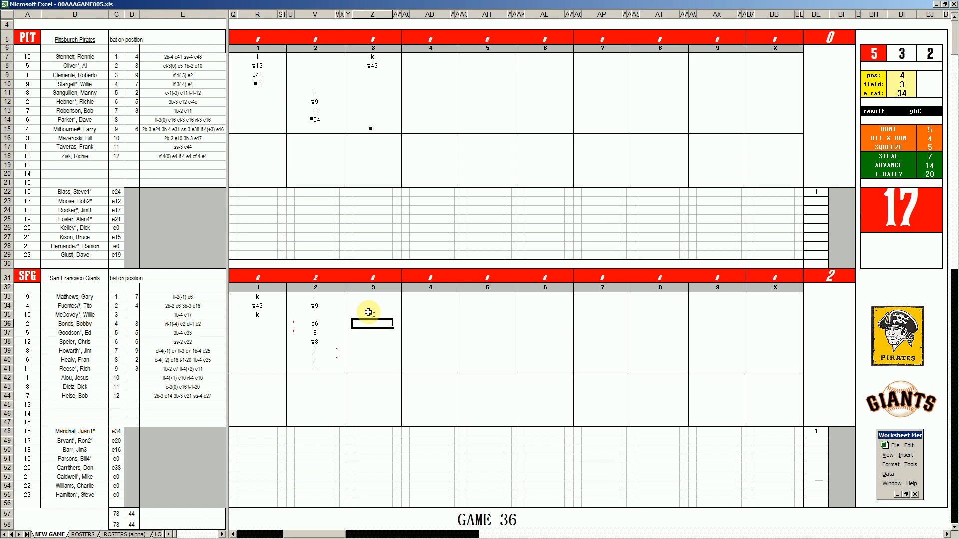
- Set the fielding lookup to position 6, field rating 3 and error rating 38
key("ctrl+q")
type("6")
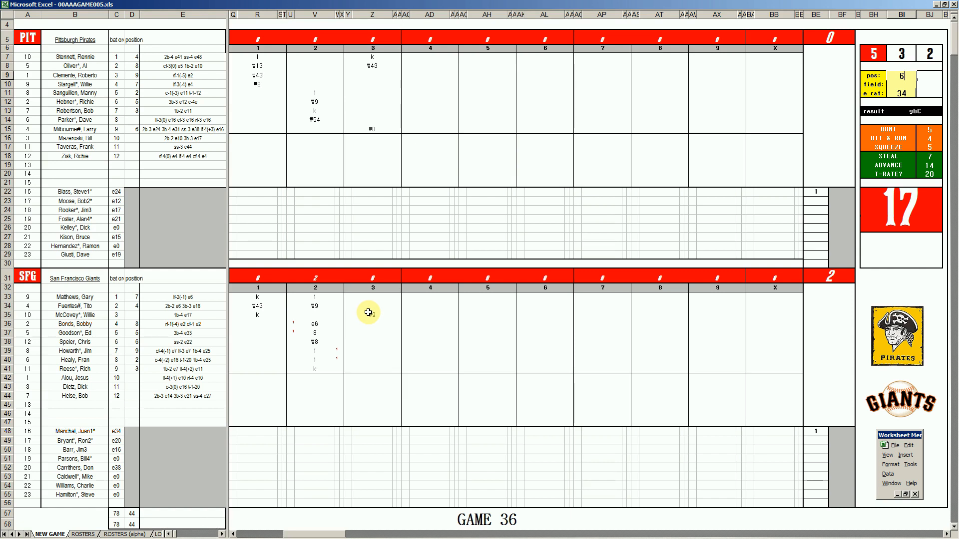
key("Return")
type("3")
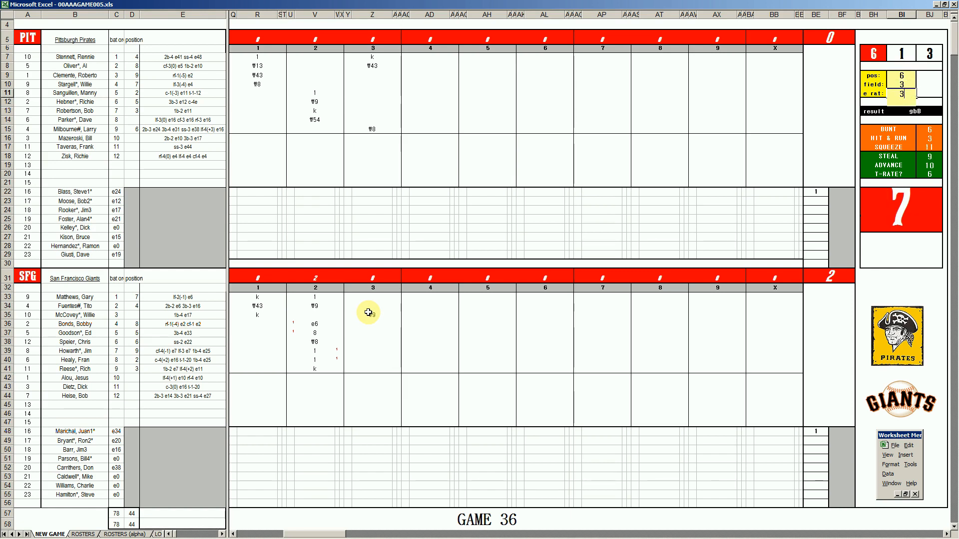
key("Return")
- Record San Francisco's remaining third-inning results as ₩63 in Z36 and ₩43 in Z37
left_click(372, 324)
type("₩5")
key("Return")
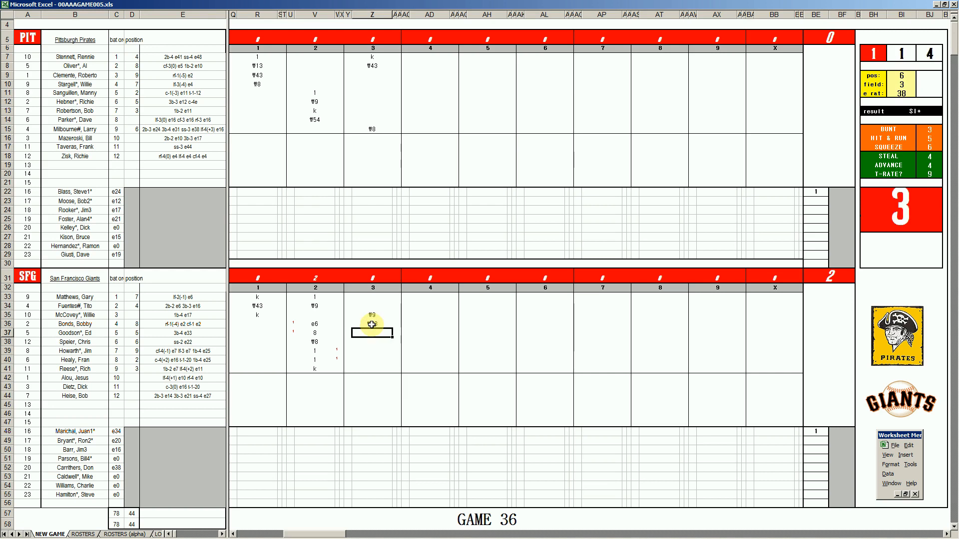
type("₩43")
- Record Pittsburgh's fourth-inning results as ₩13 in AD9, 1 in AD10, ₩4 in AD11 and ₩5 in AD12
left_click(424, 76)
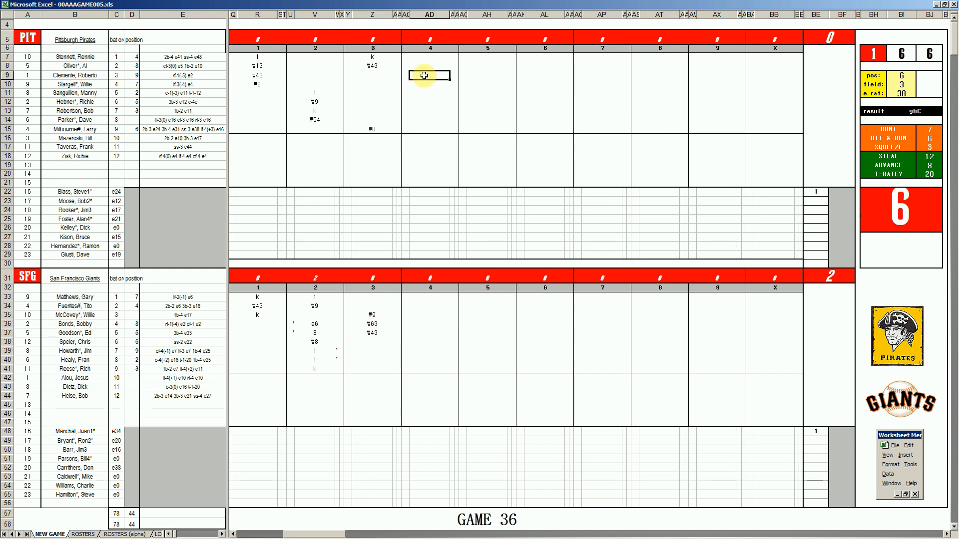
type("\\13")
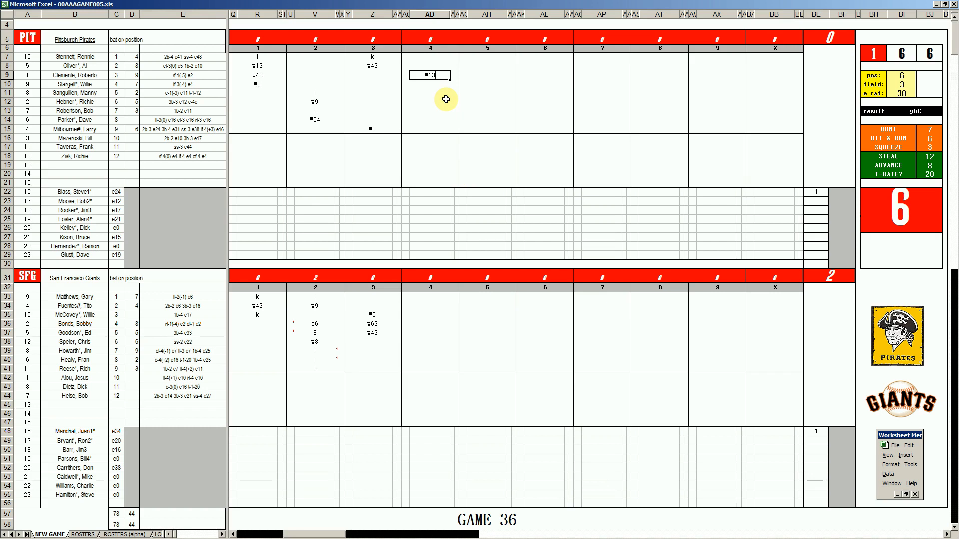
key("Return")
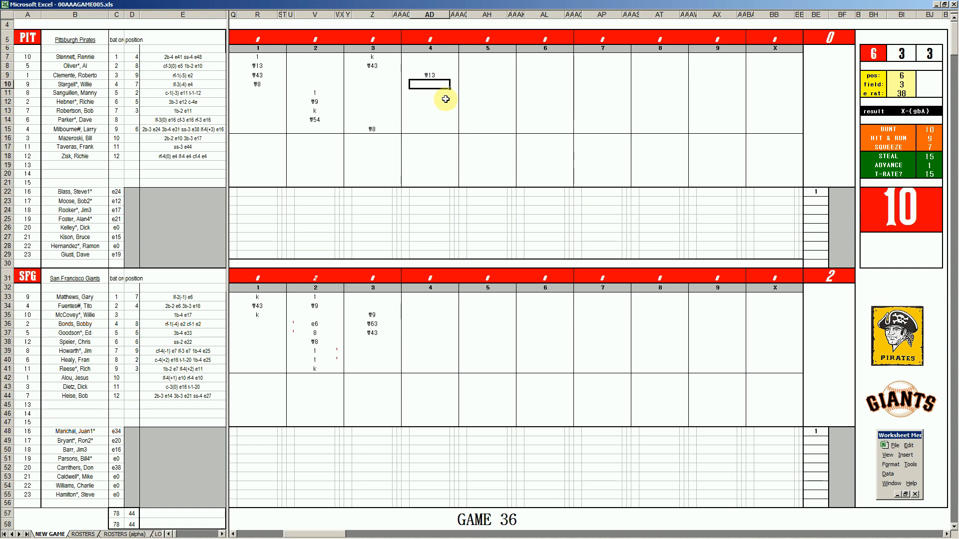
type("1")
key("Return")
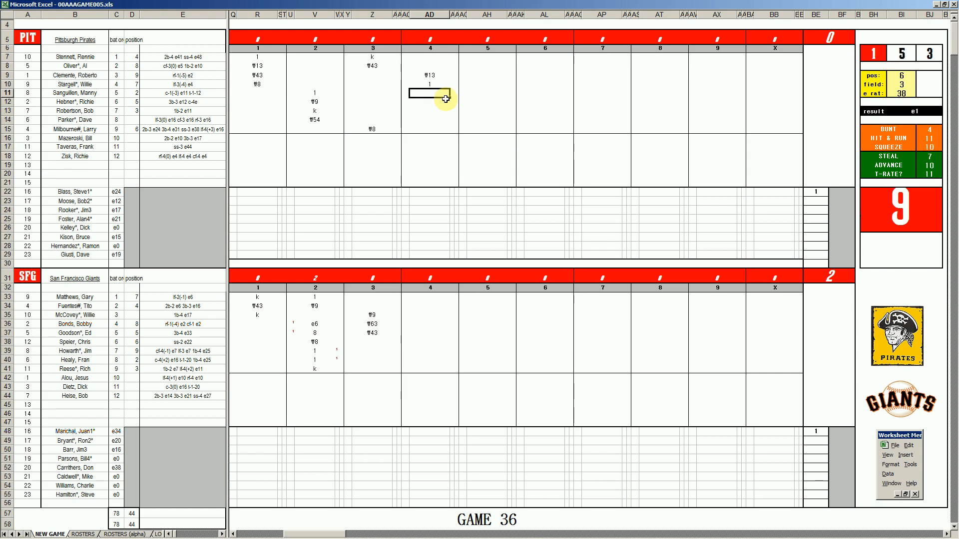
type("#4")
key("Return")
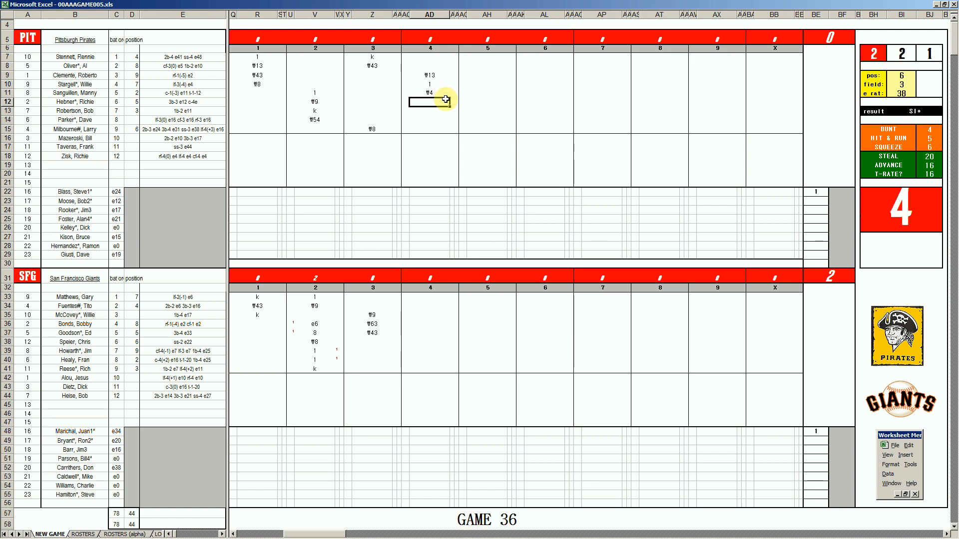
type("₩5")
- Record San Francisco's first fourth-inning results as k in AD38, 1 in AD39 and ₩43 in AD40
left_click(418, 340)
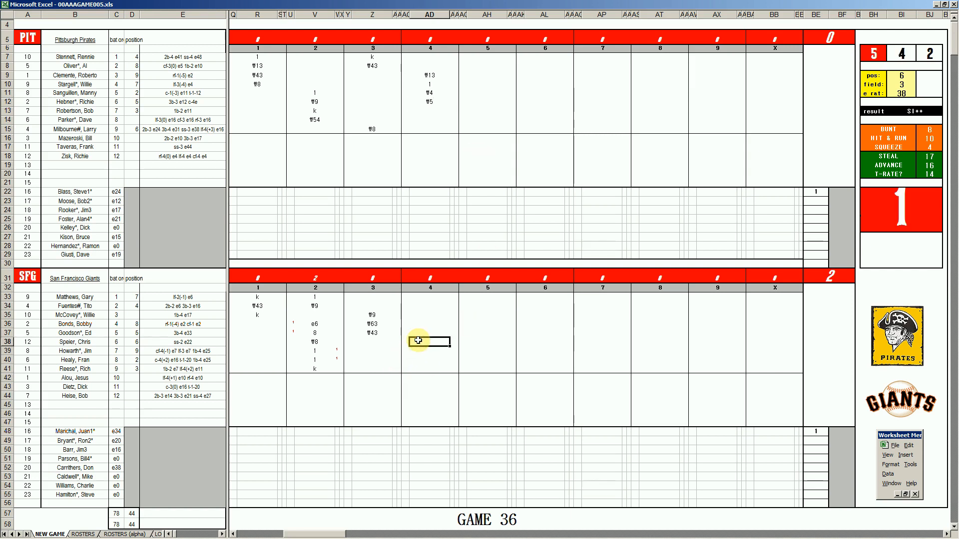
type("k")
key("Return")
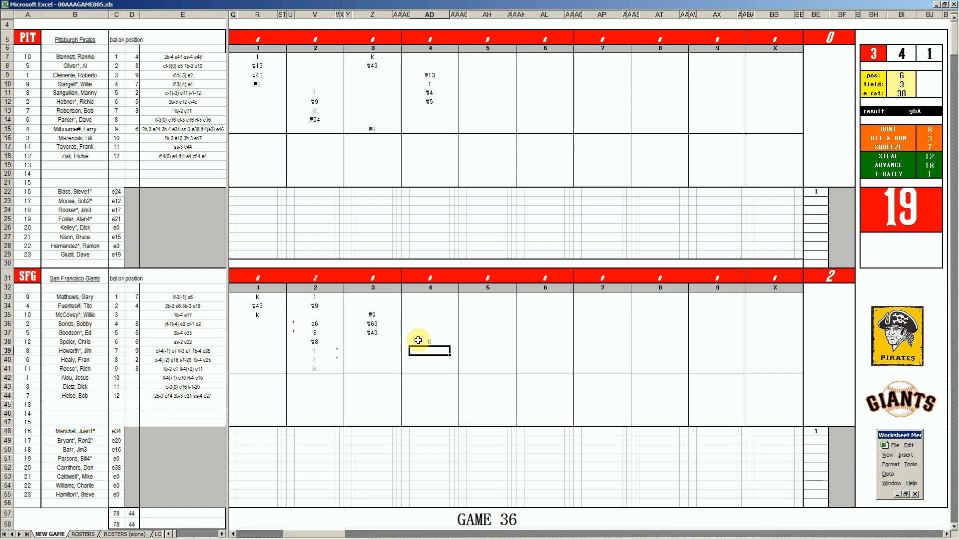
type("1")
key("Return")
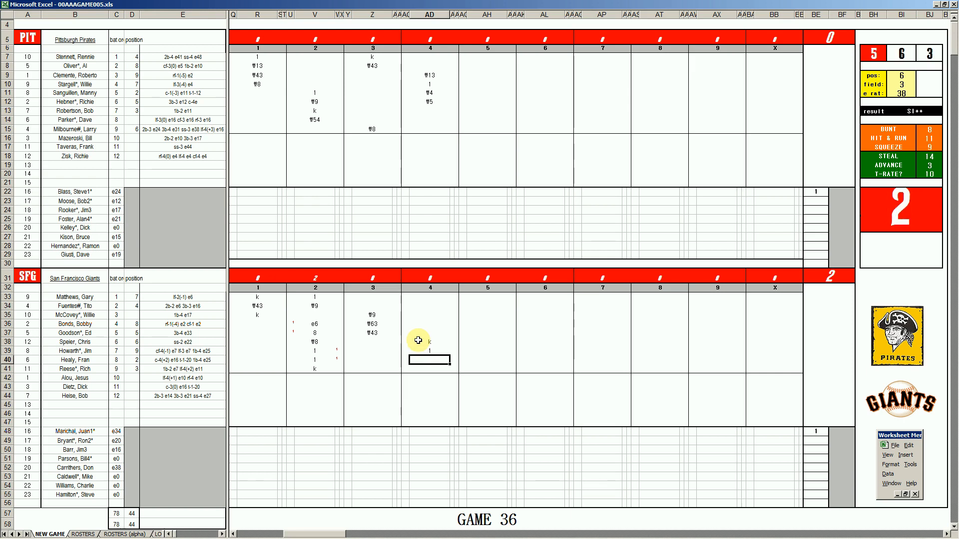
type("#43")
key("Return")
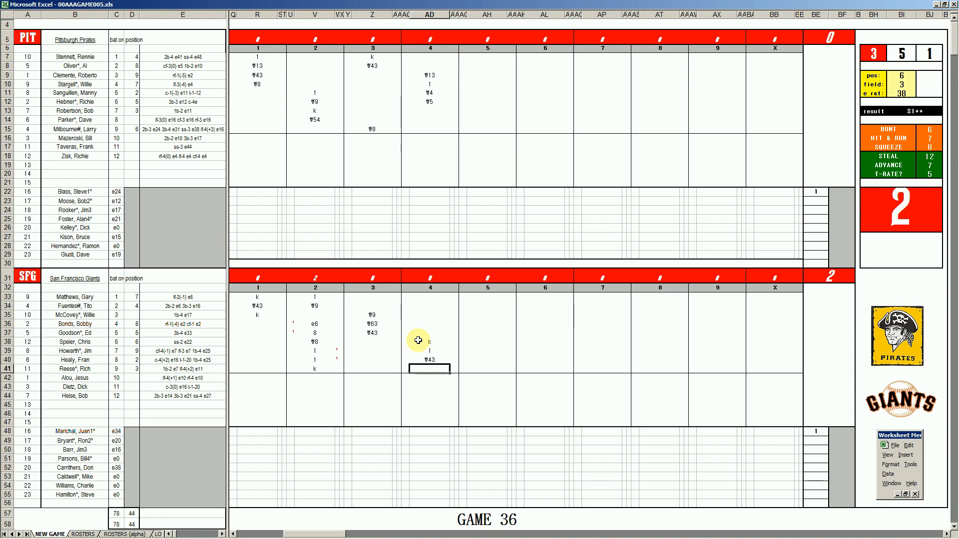
- Record a 2 in AD41 with a 1 beside it in AE41, and mark the scoring runner with 1 in AC39
type("2")
key("Tab")
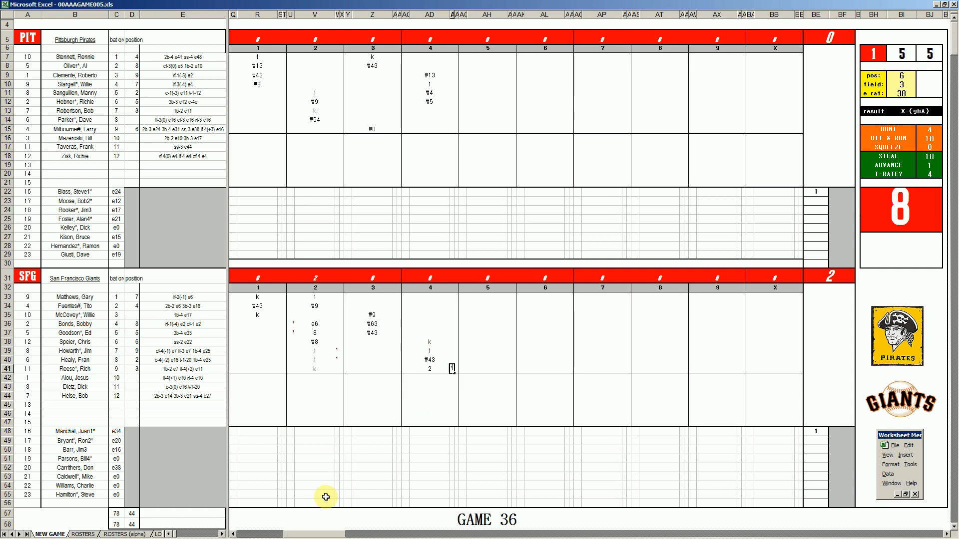
key("Left")
key("Left")
key("Up")
key("Up")
type("1")
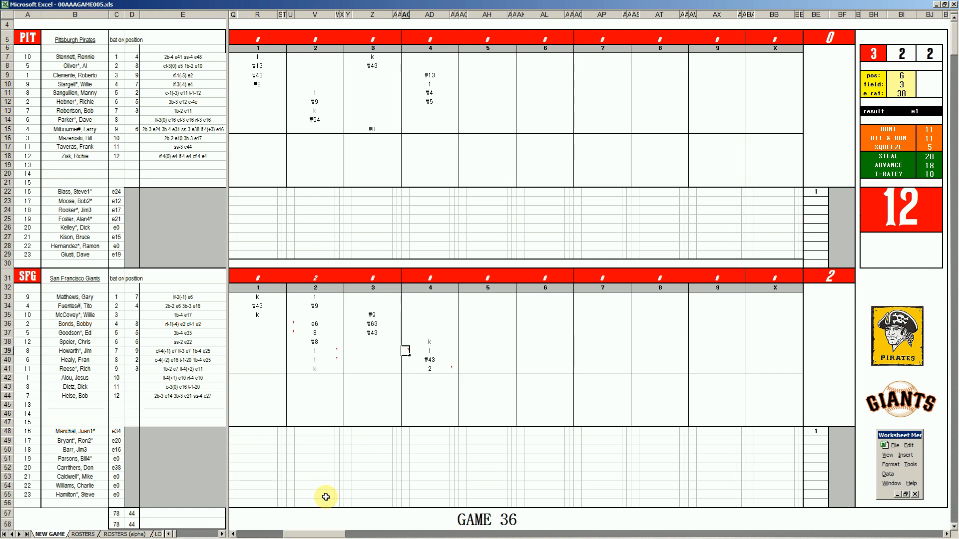
- Record ₩8 for San Francisco's last fourth-inning batter in AD33
key("Up")
key("Right")
key("Up")
key("Up")
key("Up")
key("Up")
key("Up")
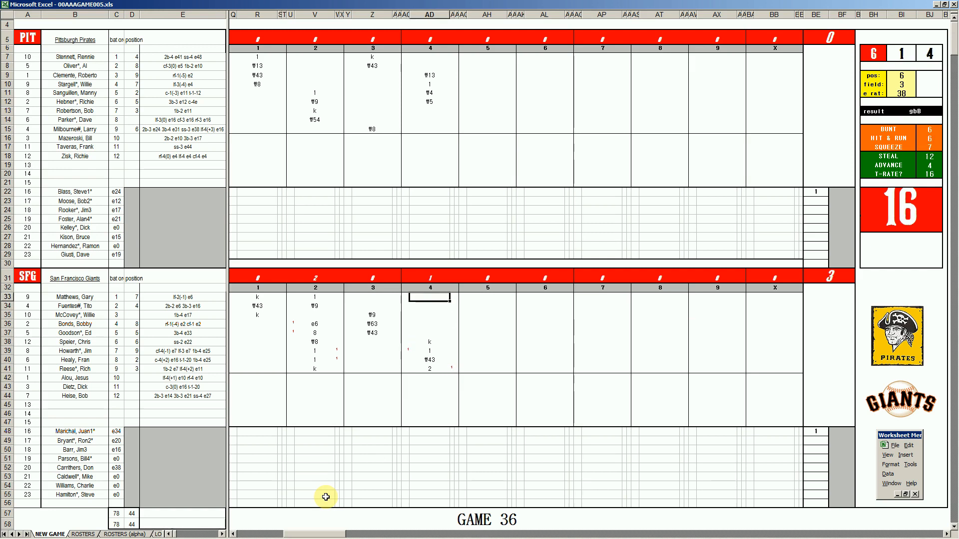
type("#8")
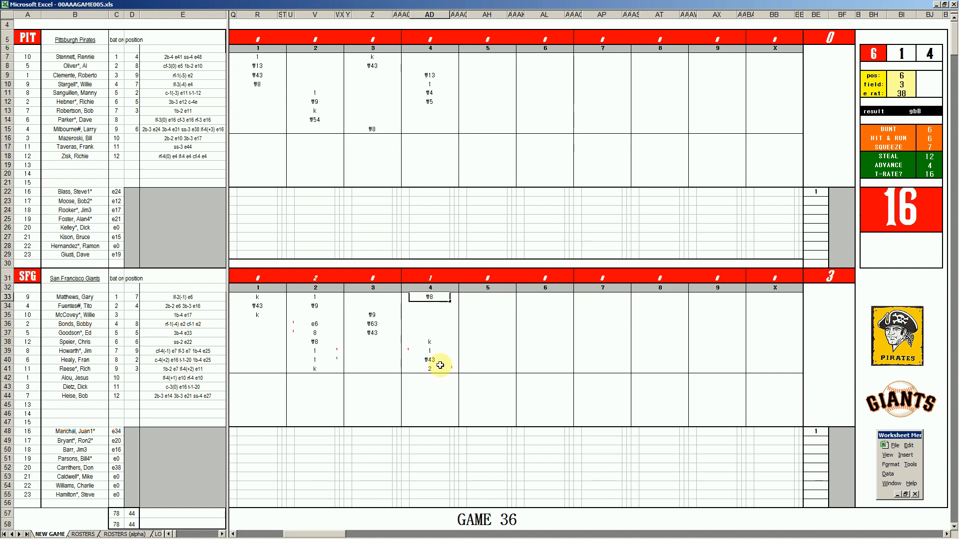
- Set the fielding lookup to position 1, field rating 2 and error rating 34
left_click(481, 110)
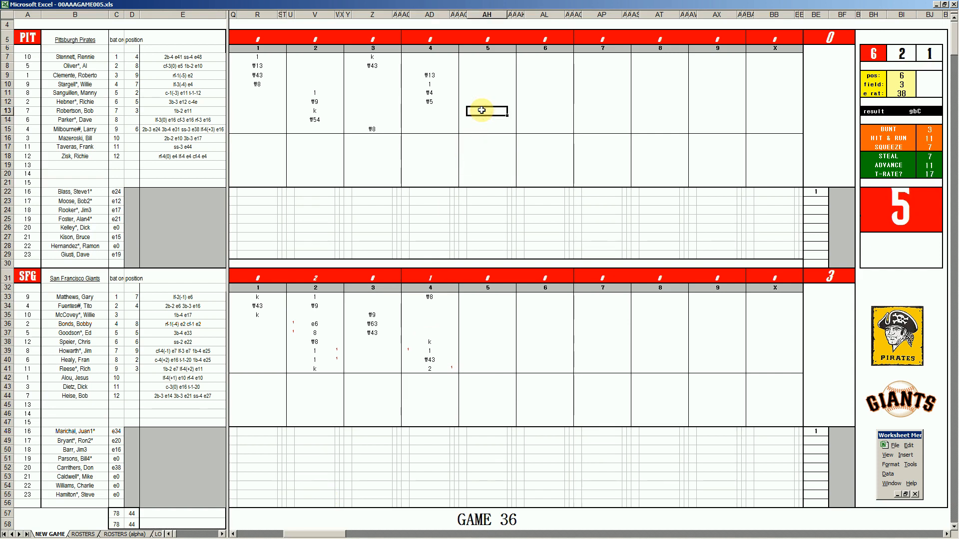
key("ctrl+e")
type("1")
key("Return")
type("2")
key("Return")
type("34")
key("Return")
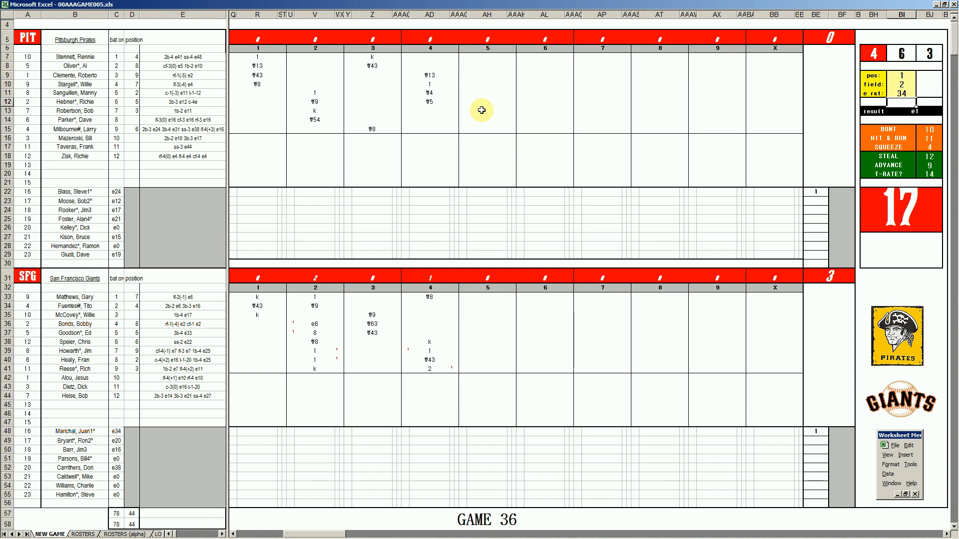
- Record Pittsburgh's first fifth-inning results as e1 in AH13, 1 in AH14 and ₩6 in AH15
left_click(477, 109)
type("e1")
key("Return")
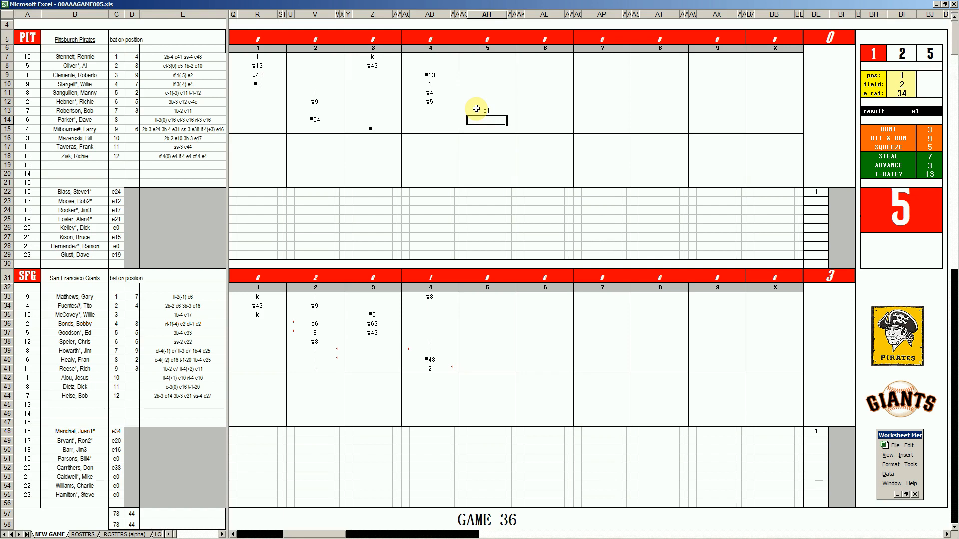
type("1")
key("Return")
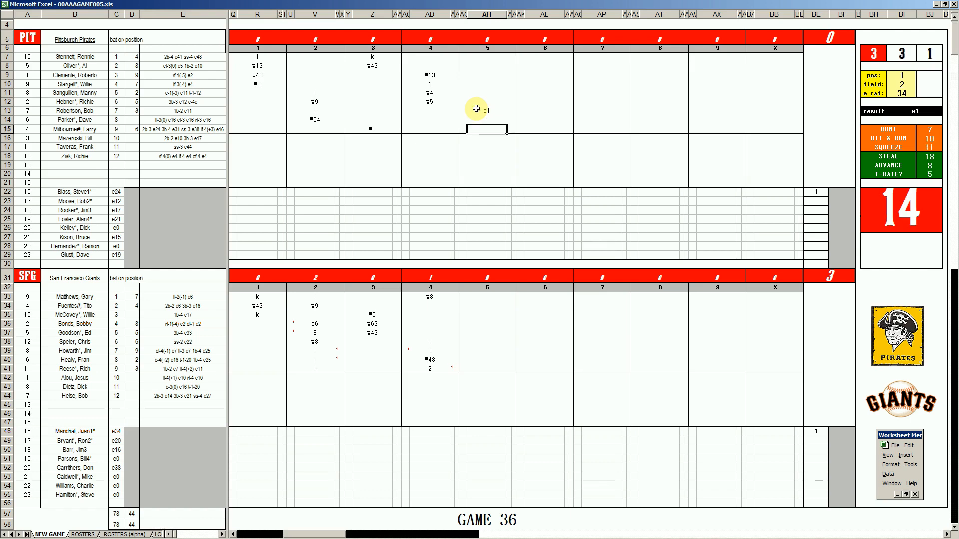
type("#6")
key("Return")
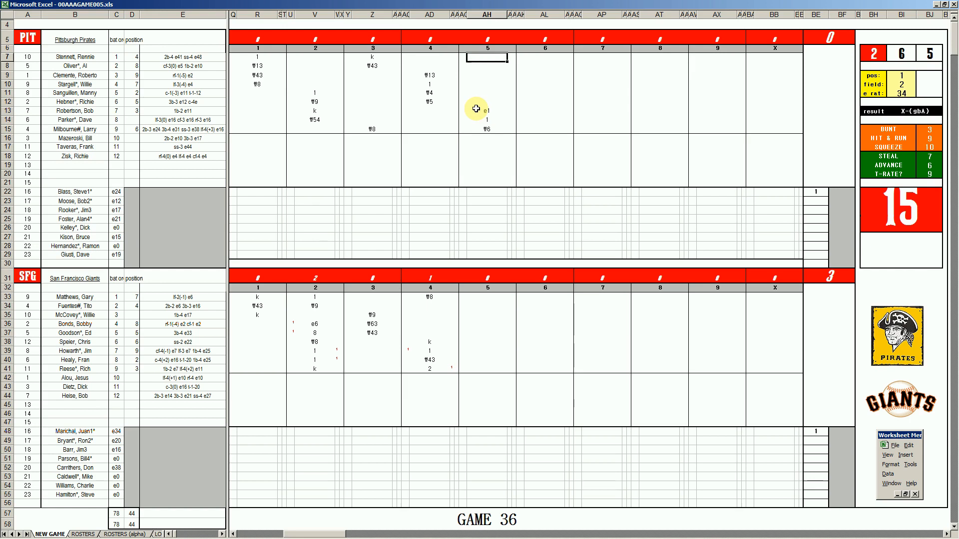
- Record ₩64 in AH7 with a 1 beside it in AI7, and mark the scoring runner with 1 in AG13
type("#64")
key("Return")
key("Left")
key("Left")
key("Down")
key("Down")
key("Down")
key("Down")
key("Down")
key("Down")
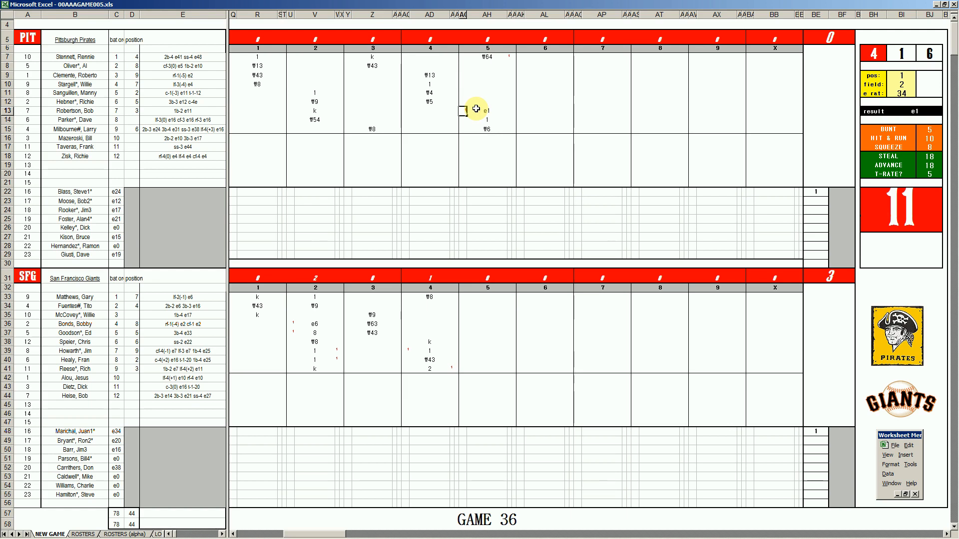
- Record ₩5 for Pittsburgh's last fifth-inning batter in AH8
left_click(476, 109)
key("Up")
key("Up")
key("Up")
key("Up")
key("Up")
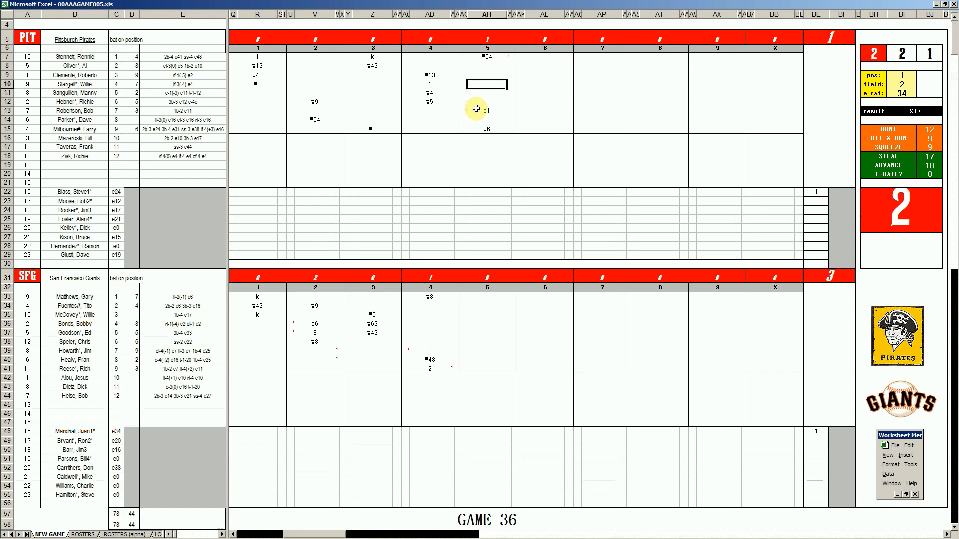
type("#5")
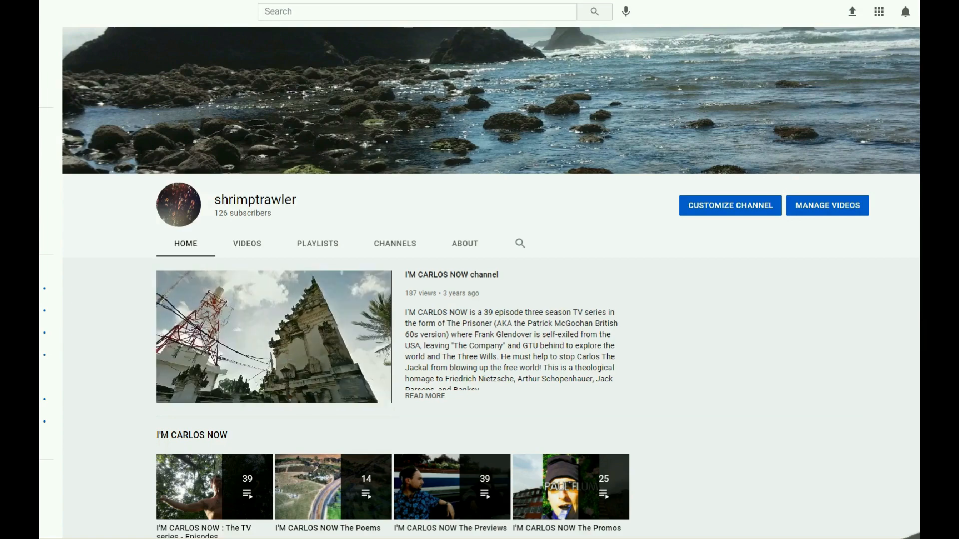
scroll(490, 282, "down", 4)
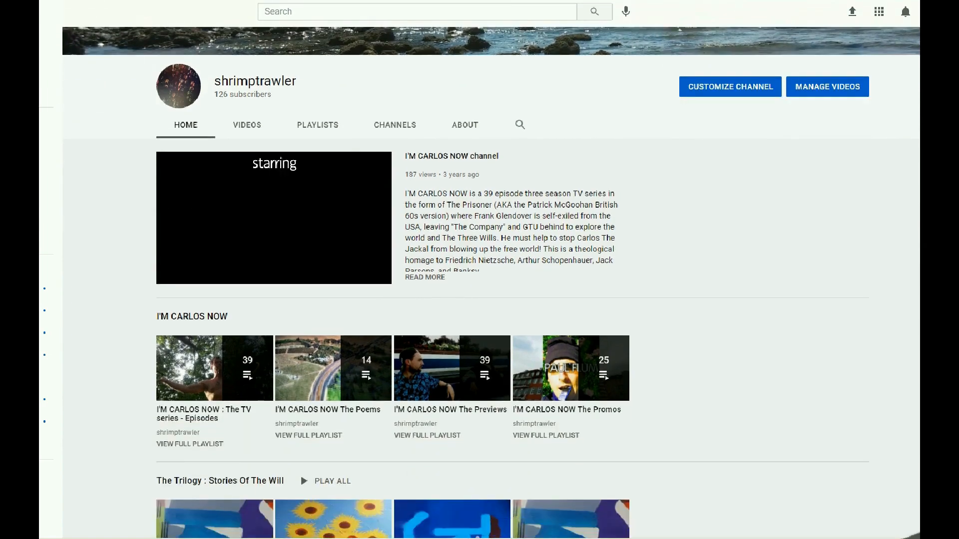
scroll(490, 282, "down", 5)
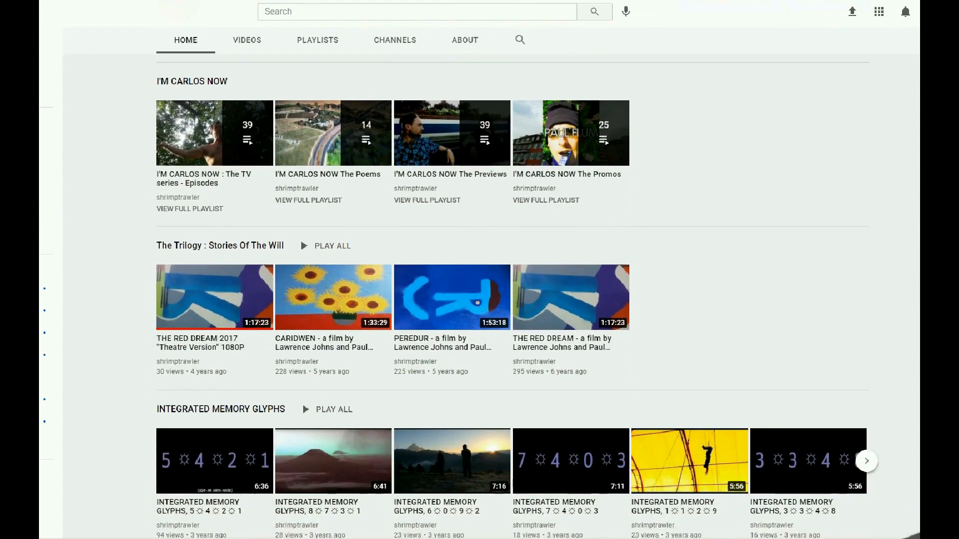
scroll(491, 282, "down", 3)
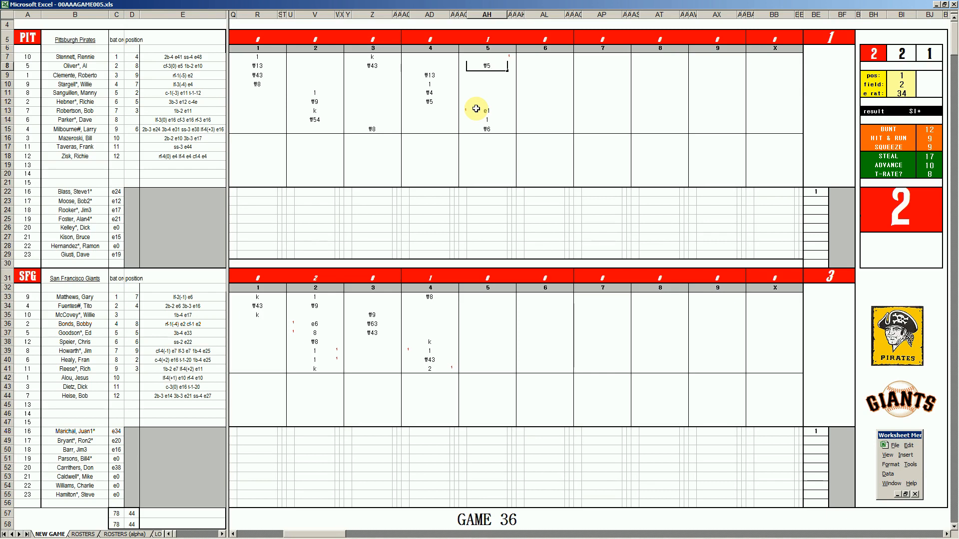
- Record San Francisco's fifth-inning results as ₩8 in AH34, ₩33 in AH35 and ₩9 in AH36
left_click(487, 307)
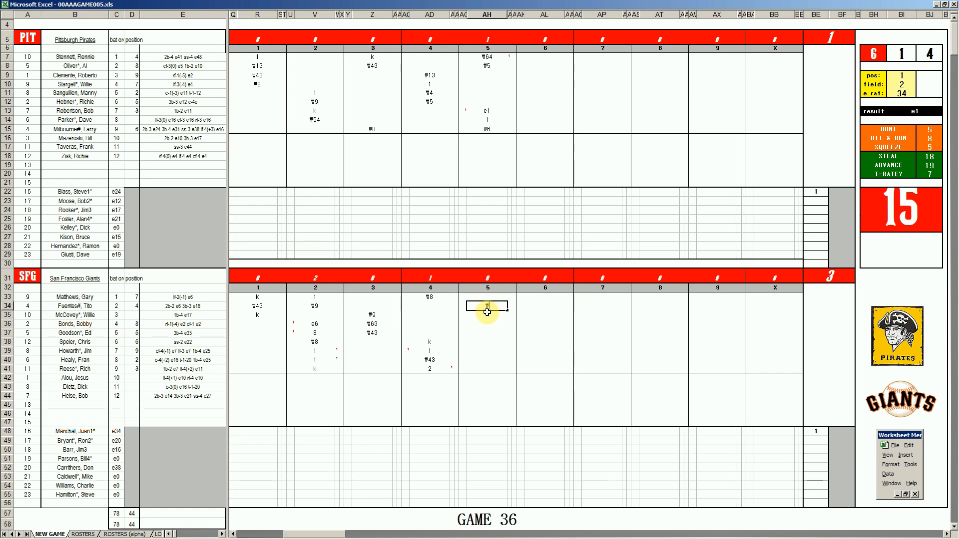
type("#8")
key("Return")
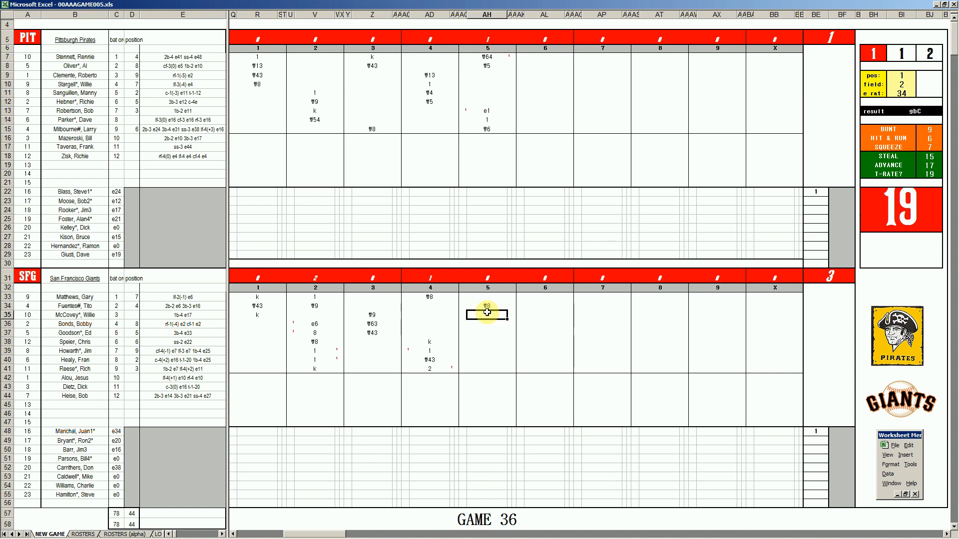
type("#3")
key("Return")
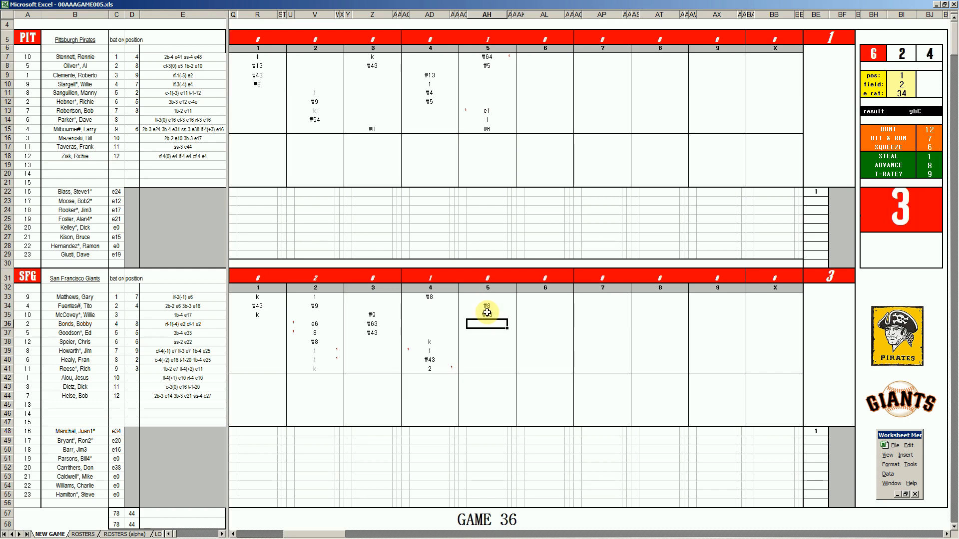
type("#9")
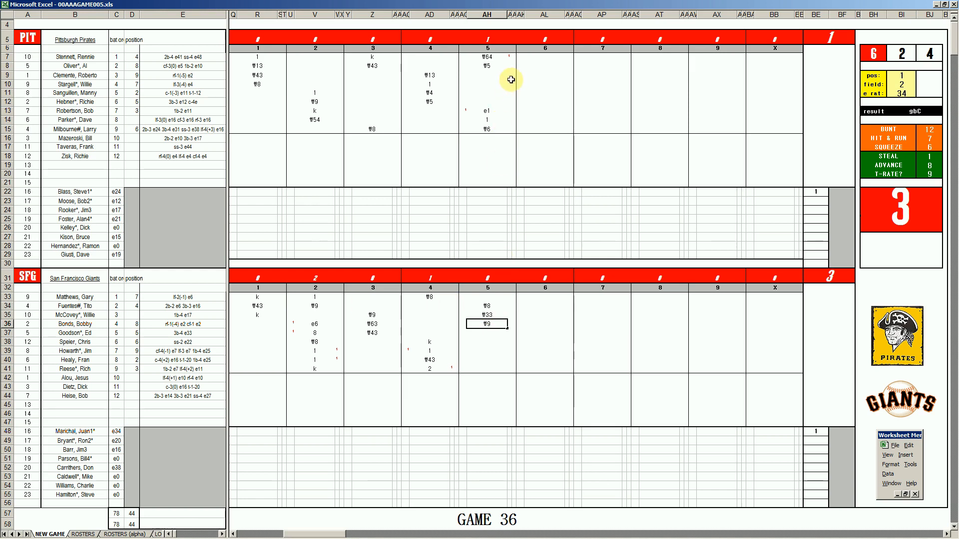
- Record Pittsburgh's sixth-inning results as 1 in AL9, k in AL10, ₩8 in AL11 and ₩9 in AL12
left_click(535, 76)
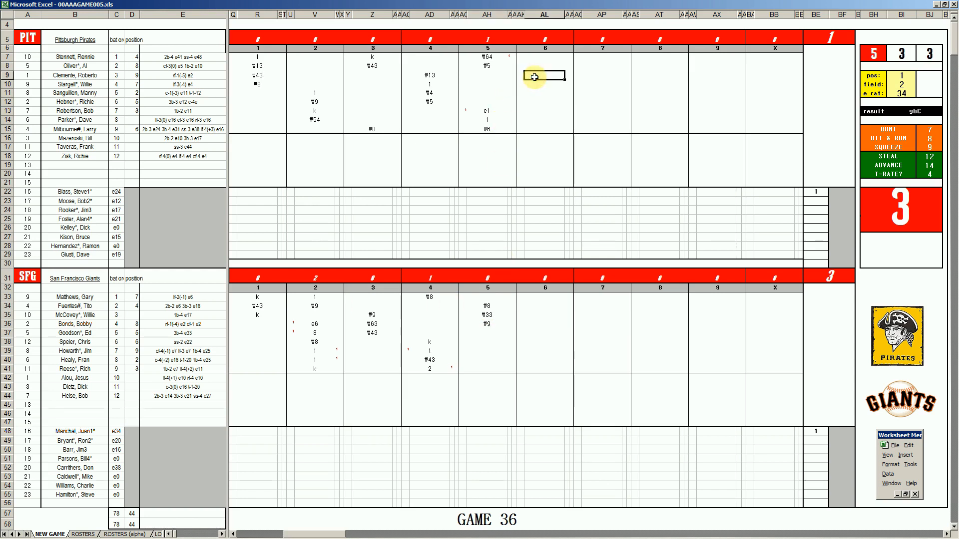
type("1")
key("Return")
type("k")
key("Return")
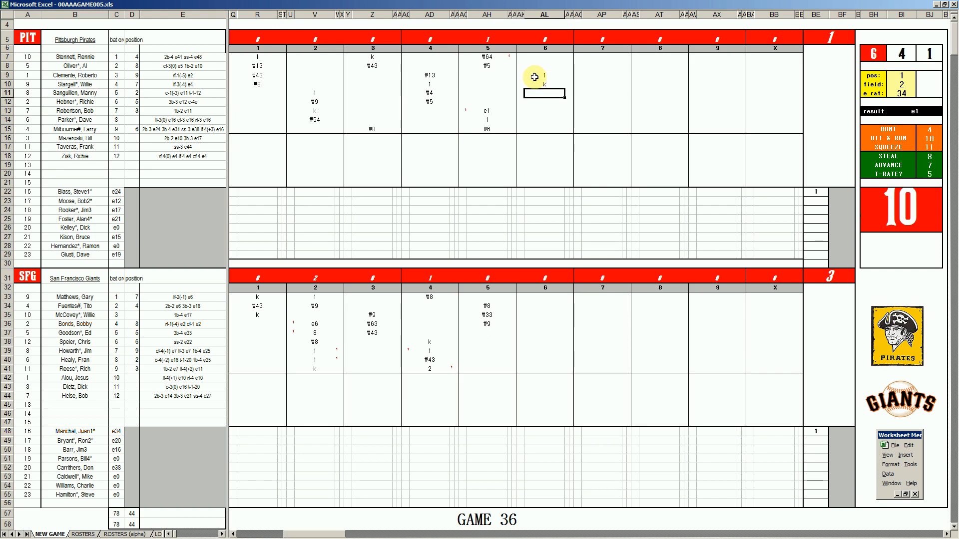
type("f8")
key("Return")
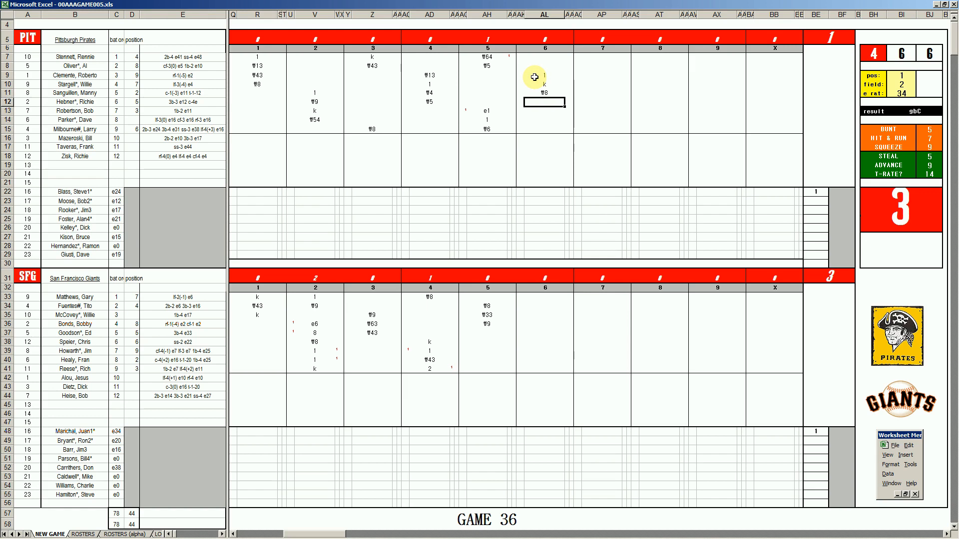
type("f9")
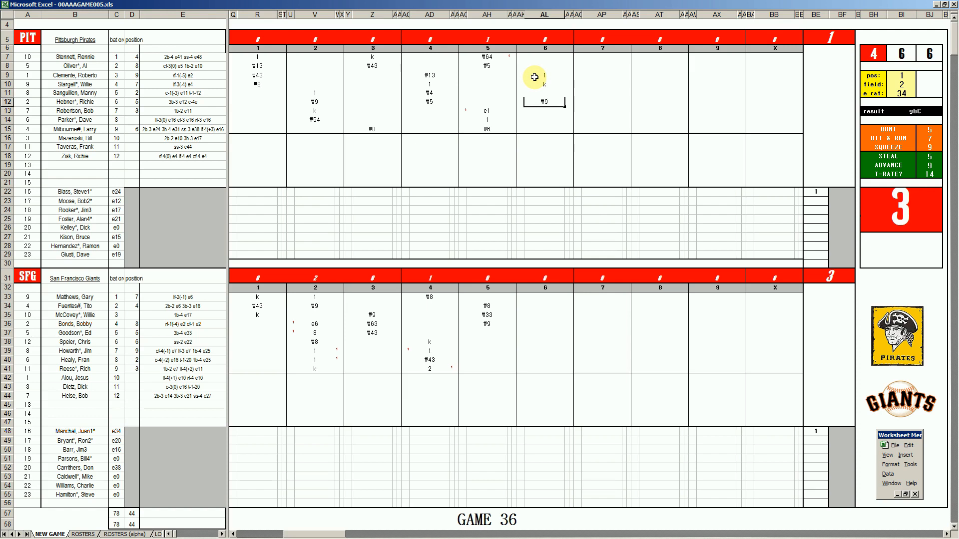
- Record San Francisco's sixth-inning results as 1 in AL37, ₩9 in AL38, 2 in AL39, ₩63 in AL40 and ₩4 in AL41
left_click(521, 332)
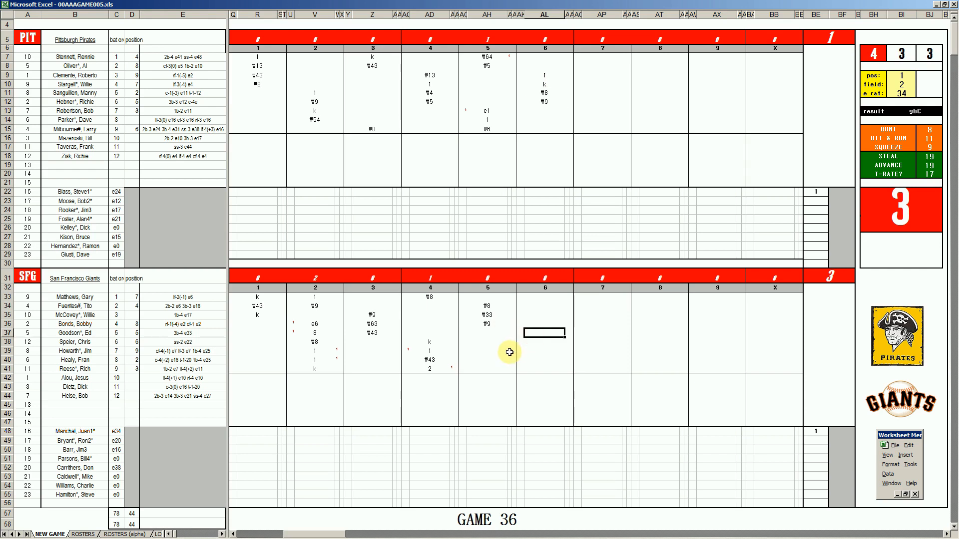
type("1")
key("Return")
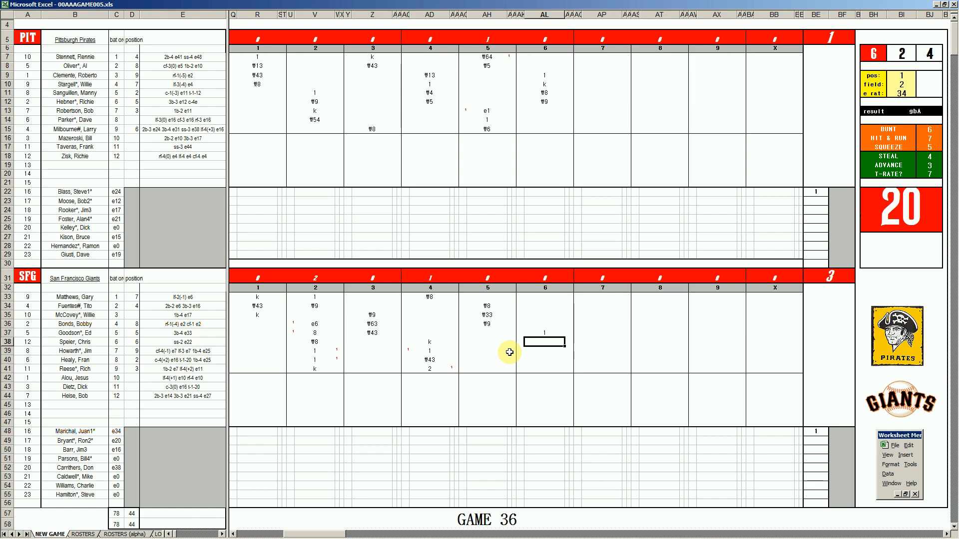
type("\\9")
key("Return")
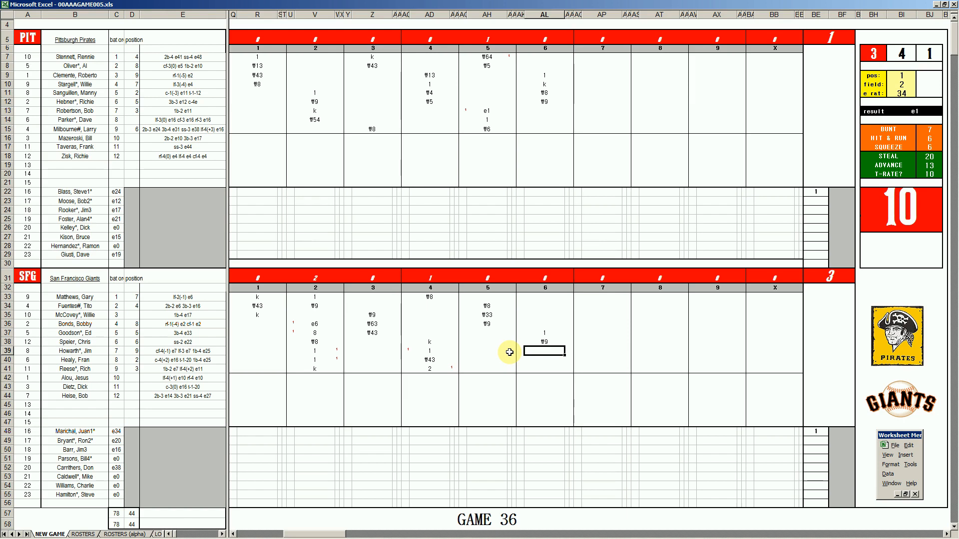
type("2")
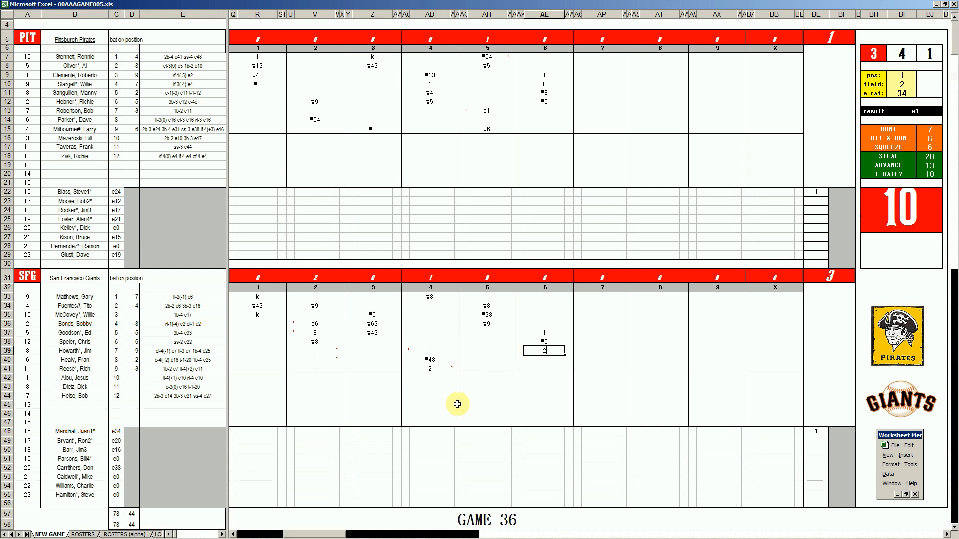
key("Return")
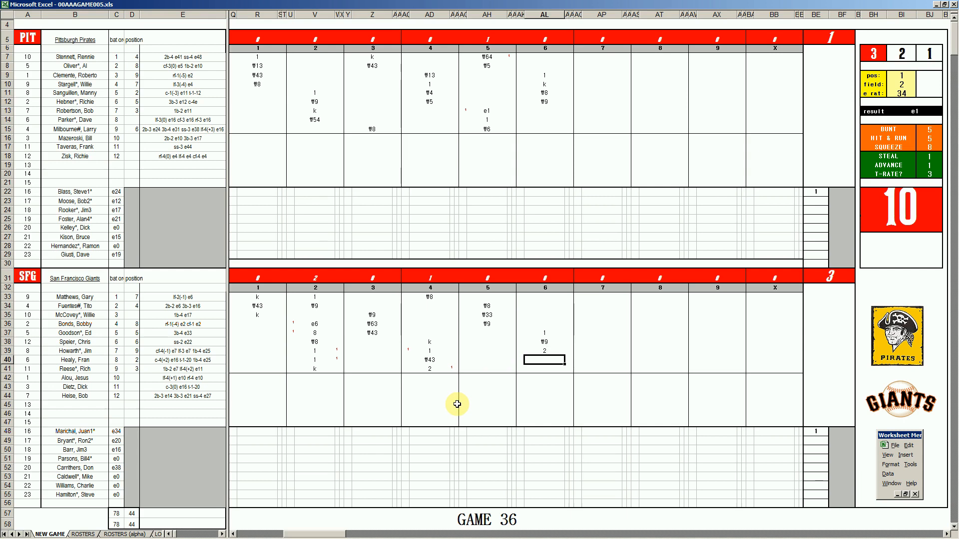
type("#63")
key("Return")
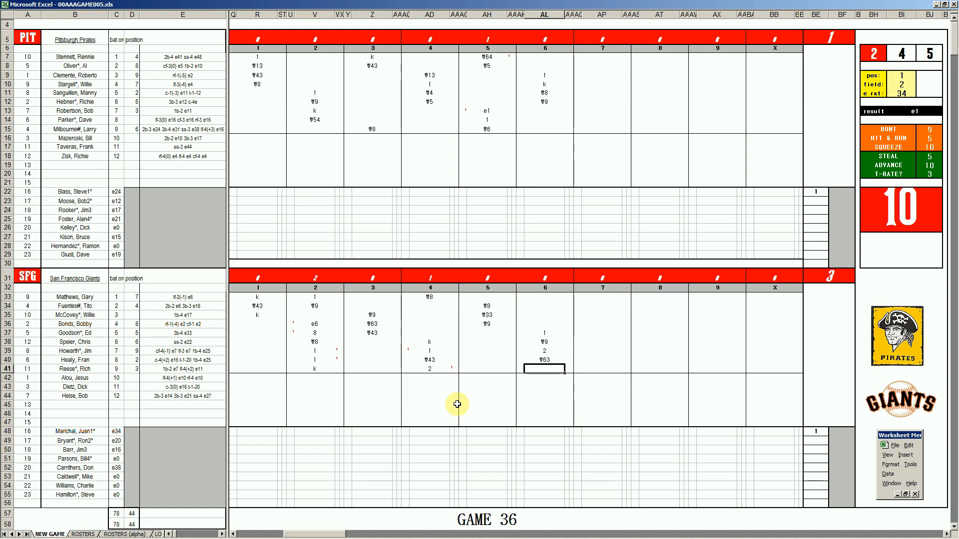
type("#4")
- Roll the dice for Pittsburgh's first seventh-inning batter and set the fielding lookup to position 6
left_click(595, 110)
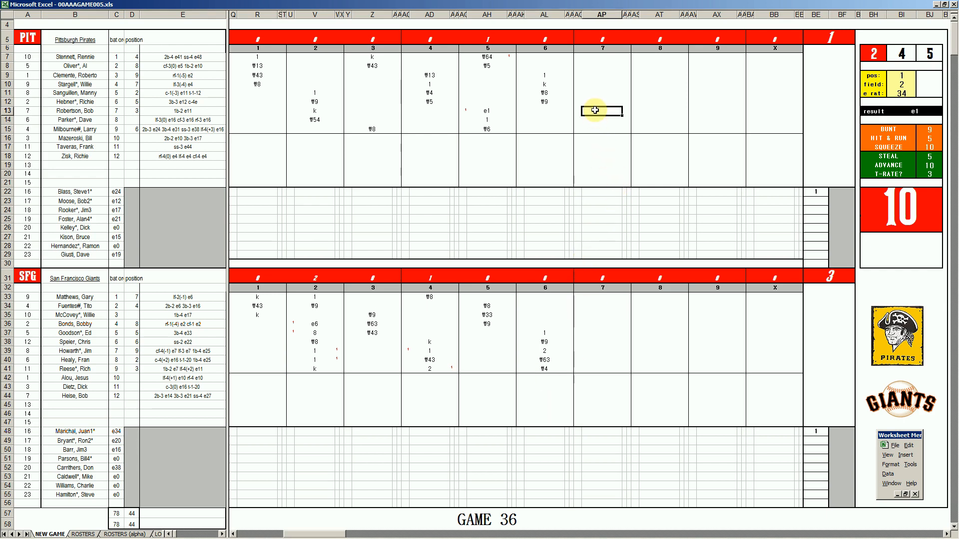
key("F9")
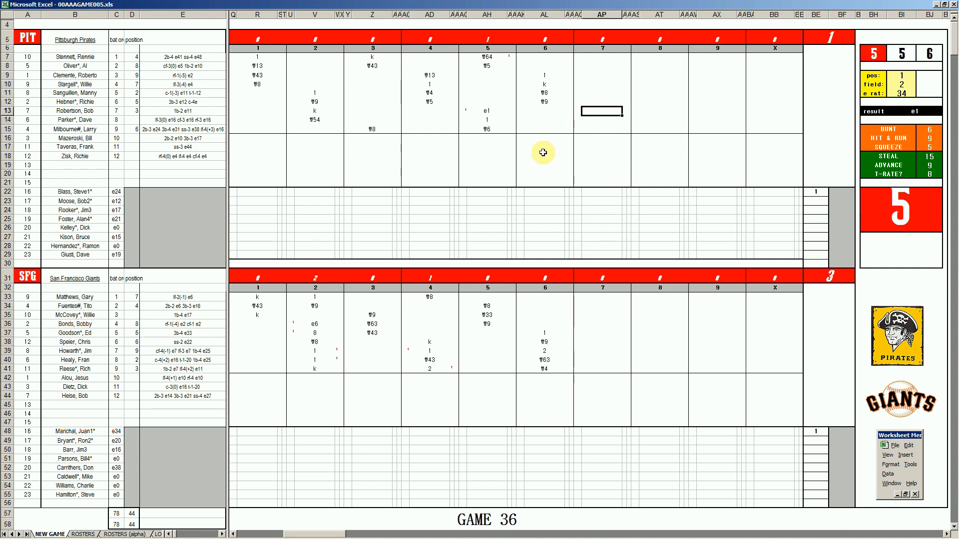
key("ctrl+e")
type("6")
key("Return")
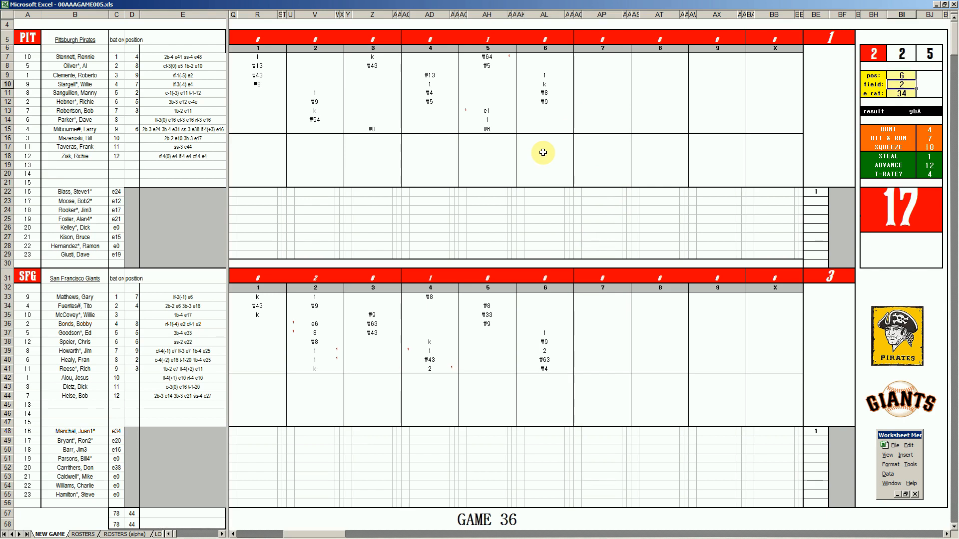
- Record Pittsburgh's seventh-inning results as ₩63 in AP13, k in AP14 and ₩63 in AP15
left_click(598, 108)
type("#63")
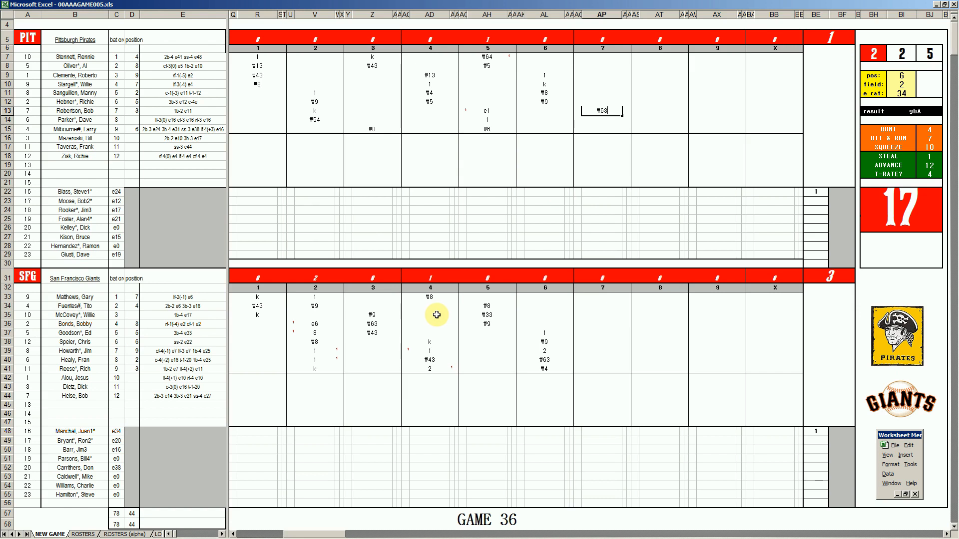
key("Return")
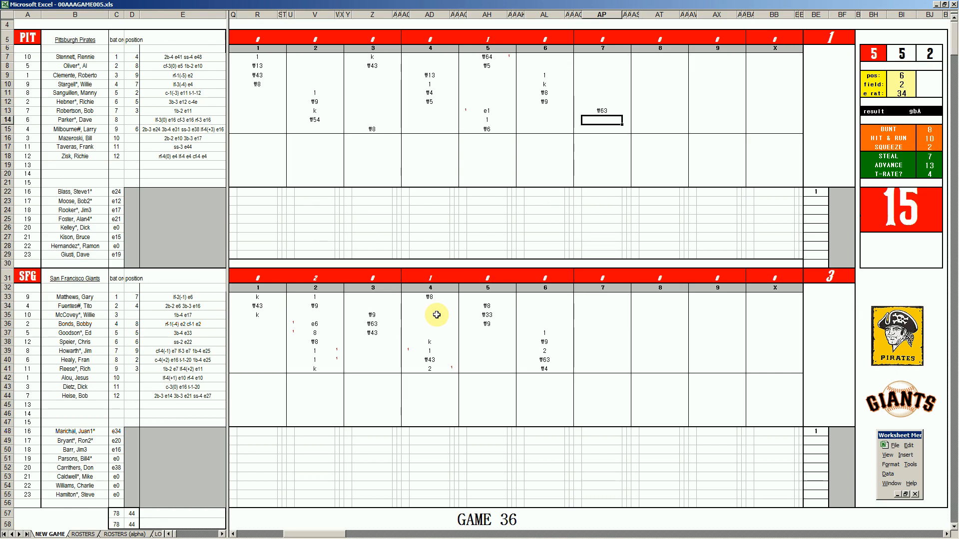
type("k")
key("Return")
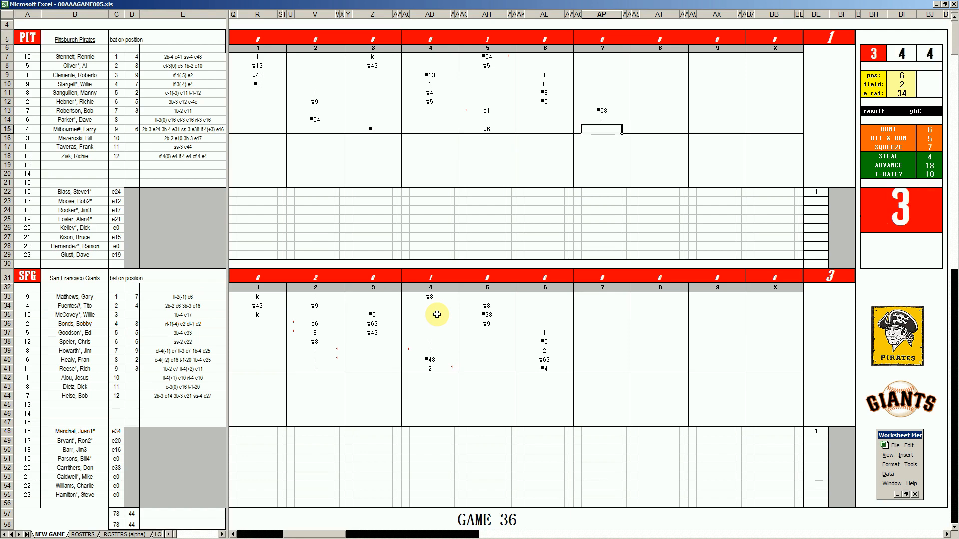
type("#63")
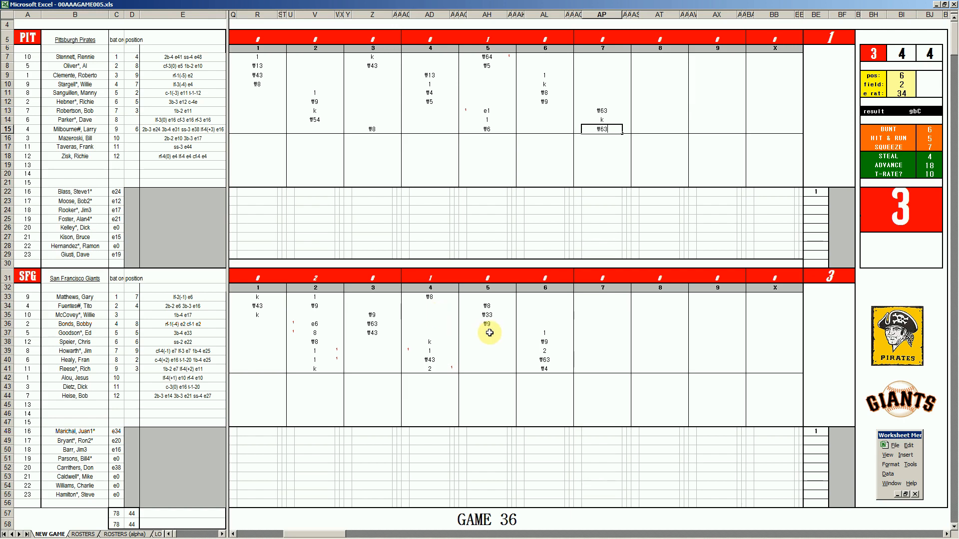
- Switch to Spotify, look through the track list of There's A Riot Goin' On (Expanded Edition), and return to the Excel scoresheet
mouse_move(583, 534)
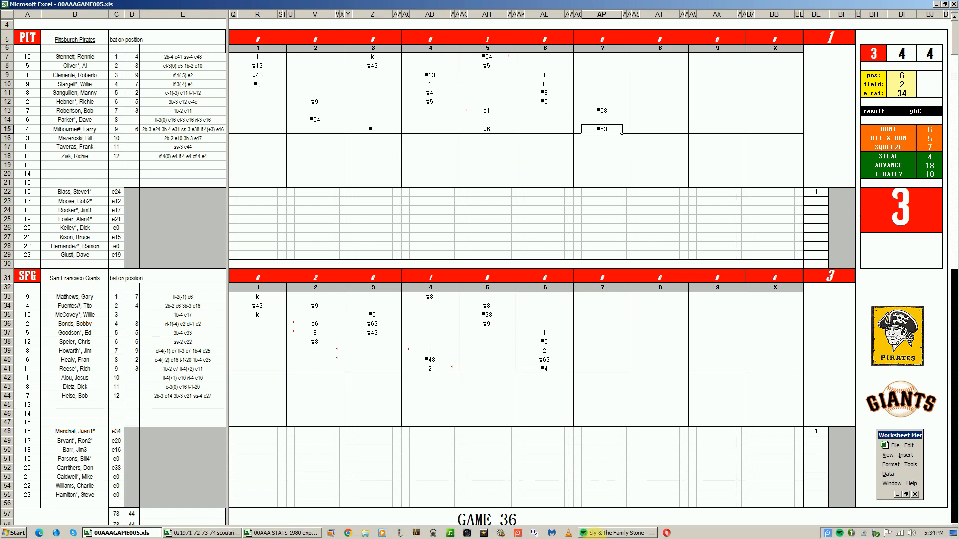
left_click(619, 533)
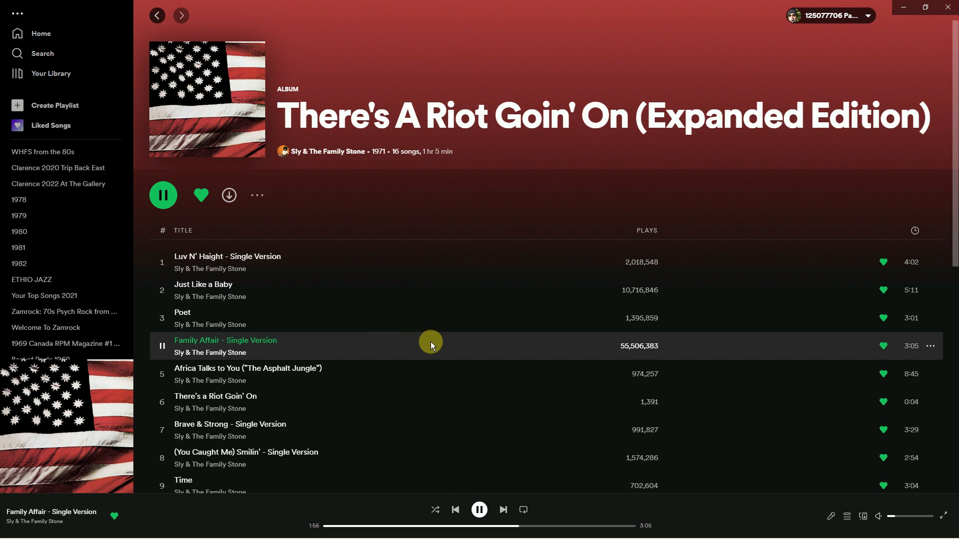
scroll(431, 342, "down", 3)
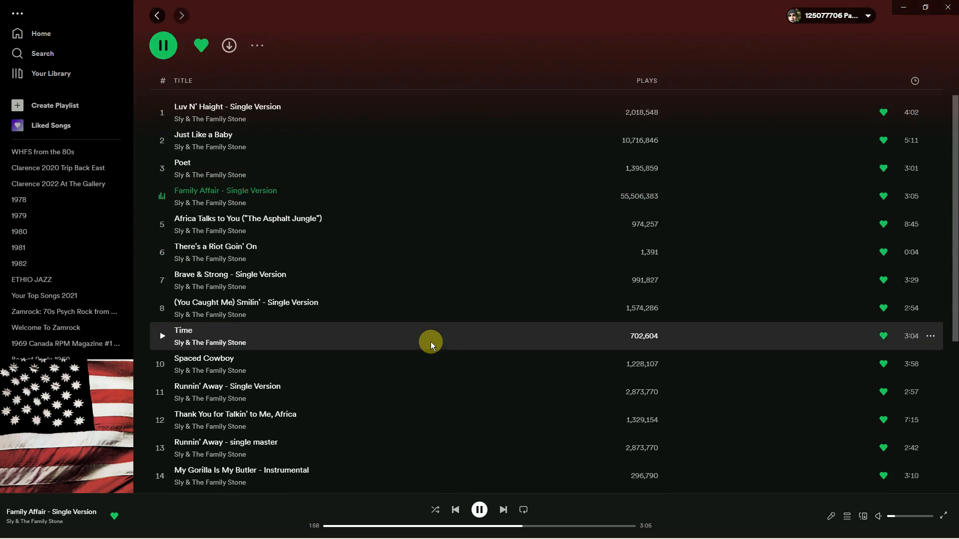
scroll(431, 342, "down", 2)
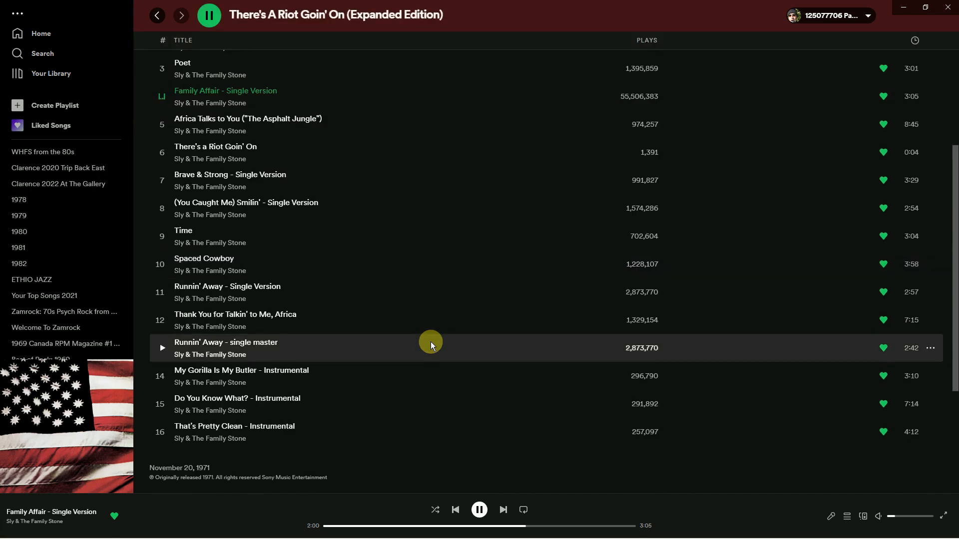
scroll(431, 342, "up", 5)
mouse_move(339, 536)
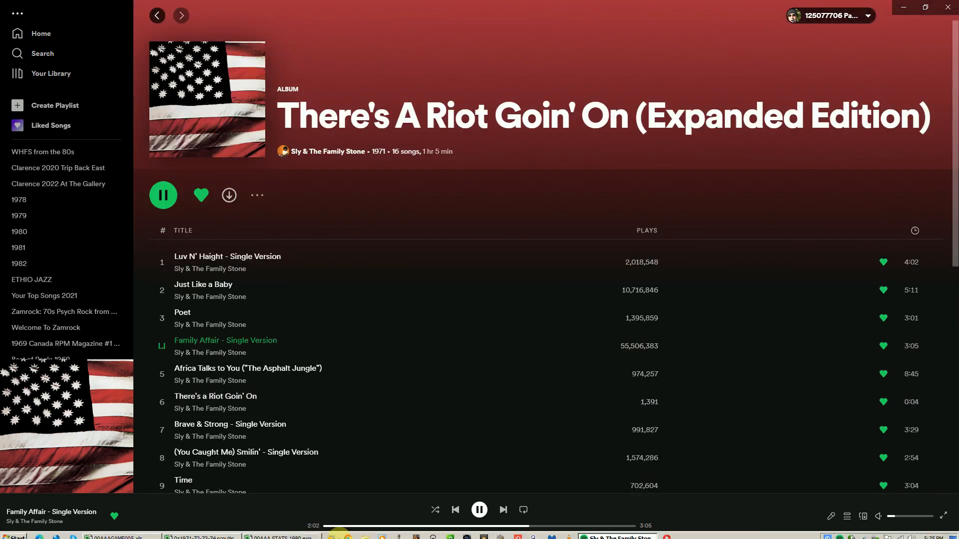
left_click(120, 536)
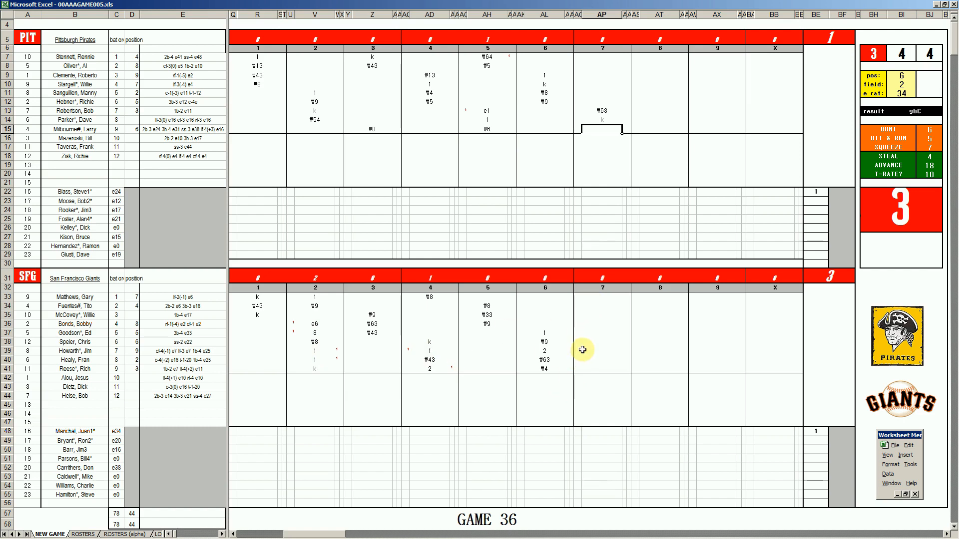
- Record San Francisco's seventh-inning results as ₩63 in AP33, ₩43 in AP34, 8 in AP35, 1 in AP36 and ₩9 for the substitute in AP44
left_click(597, 297)
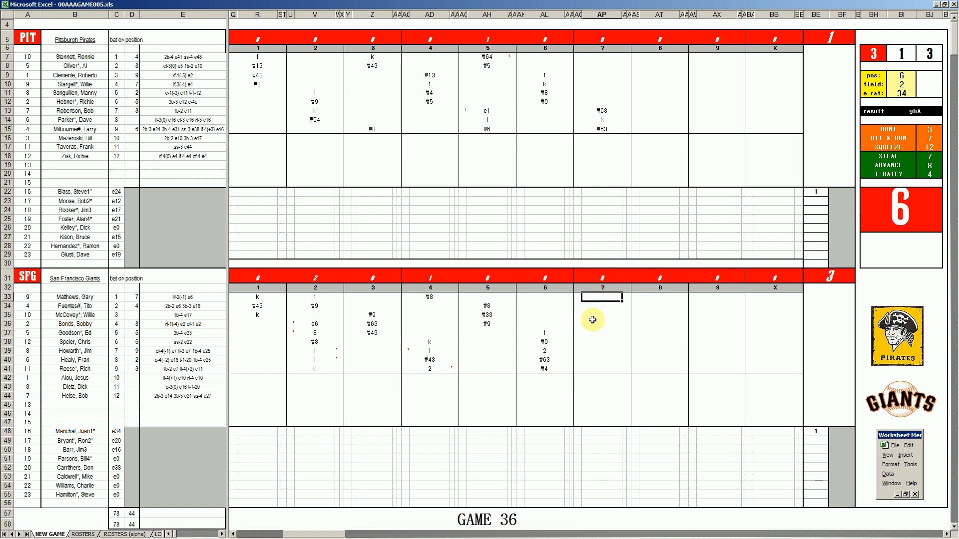
type("#63")
key("Return")
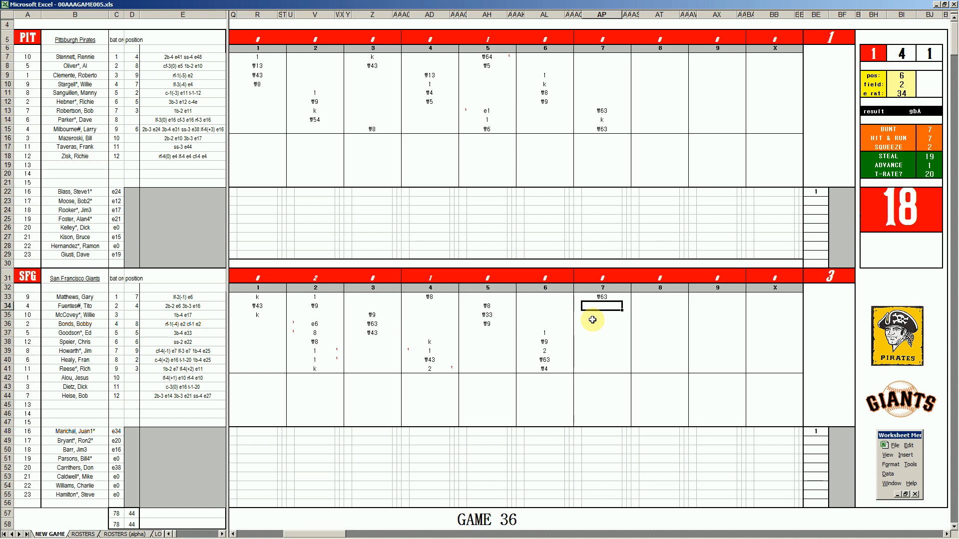
type("#43")
key("Return")
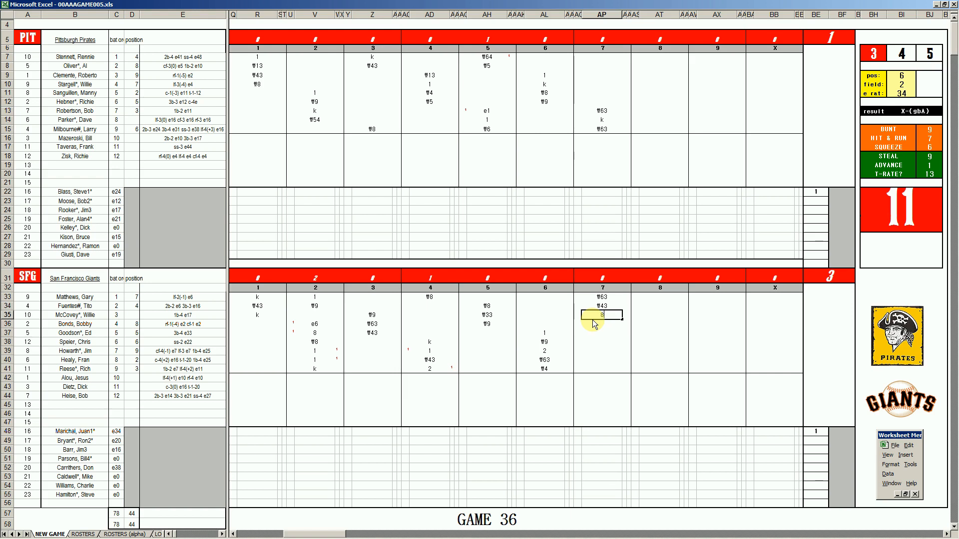
key("Return")
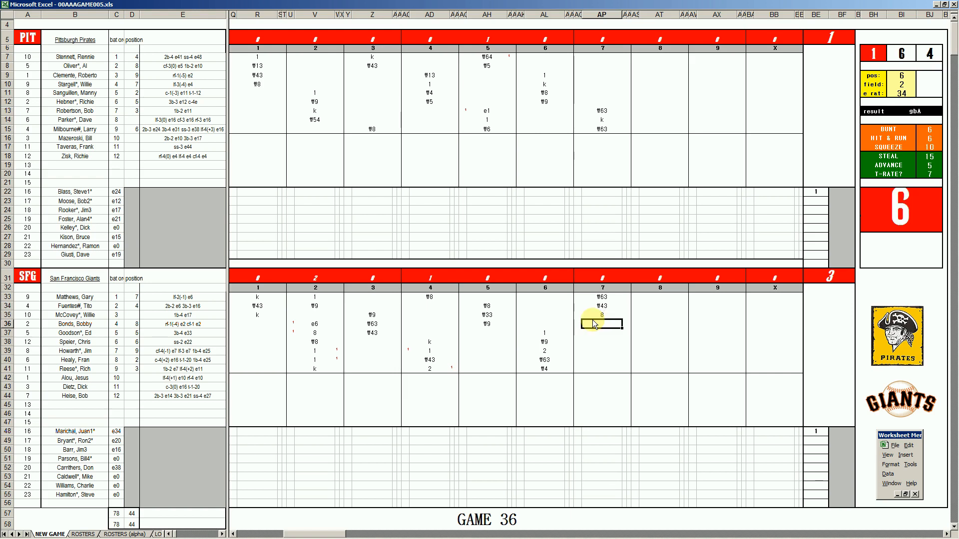
type("1")
key("Return")
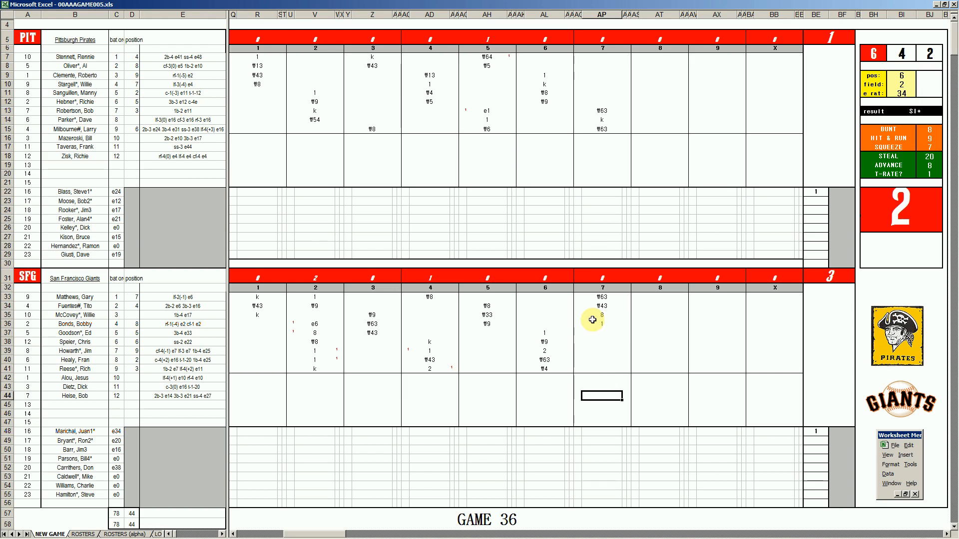
type("#9")
- Record ₩6 for Pittsburgh's first eighth-inning batter in AT7
left_click(658, 57)
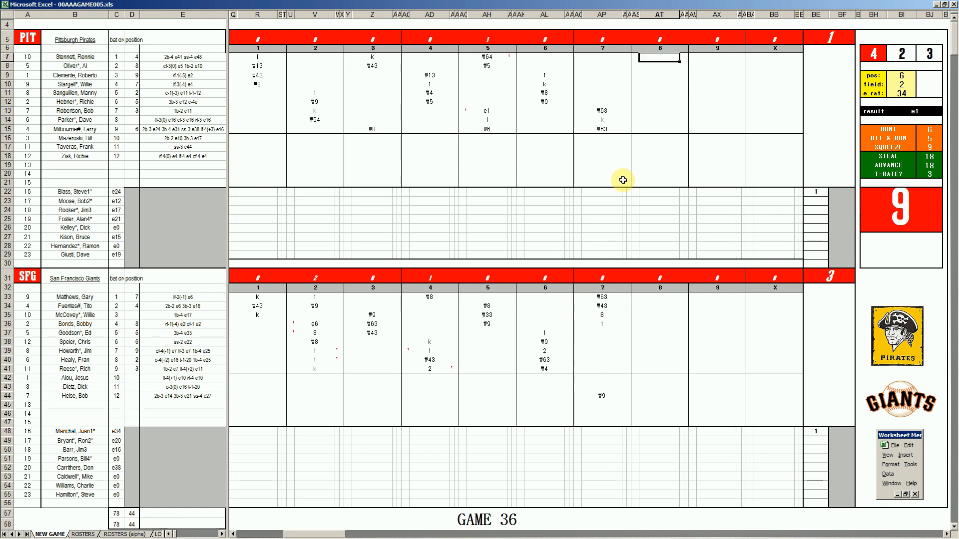
type("#6")
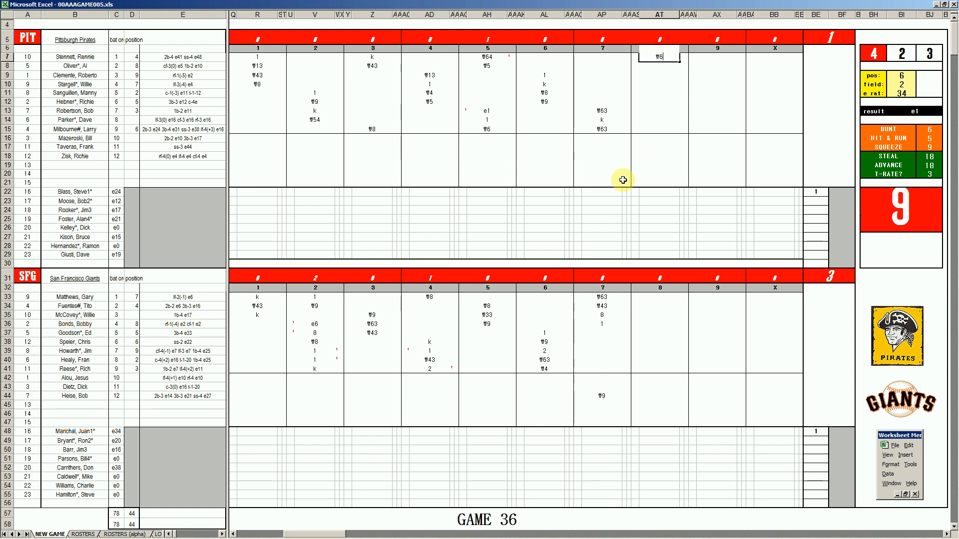
key("Return")
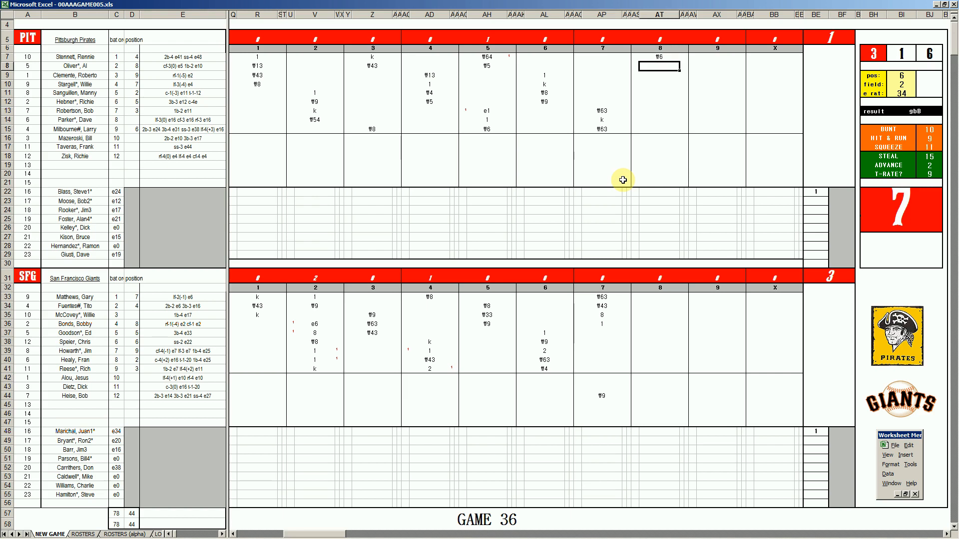
- Record Pittsburgh's remaining eighth-inning results as ₩9 in AT8 and k in AT9
type("#9")
key("Return")
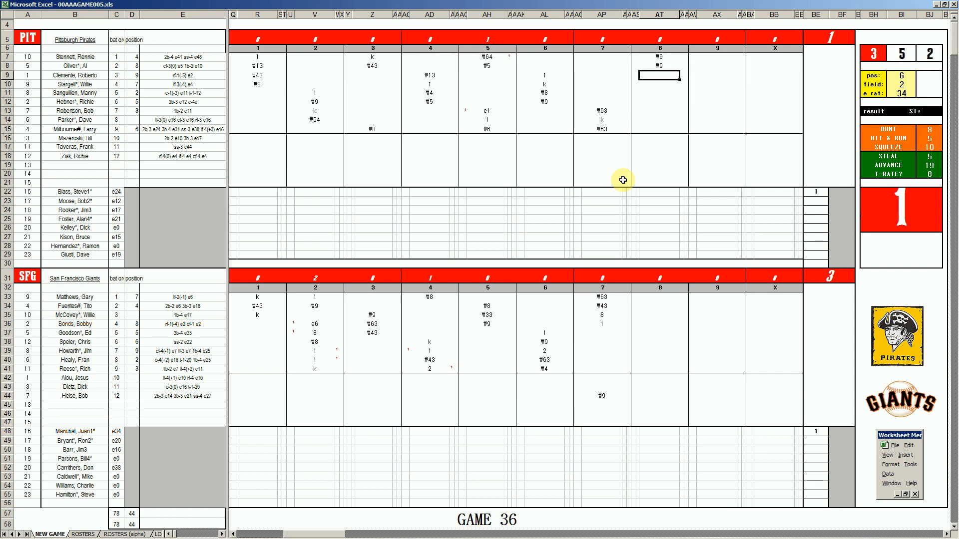
type("k")
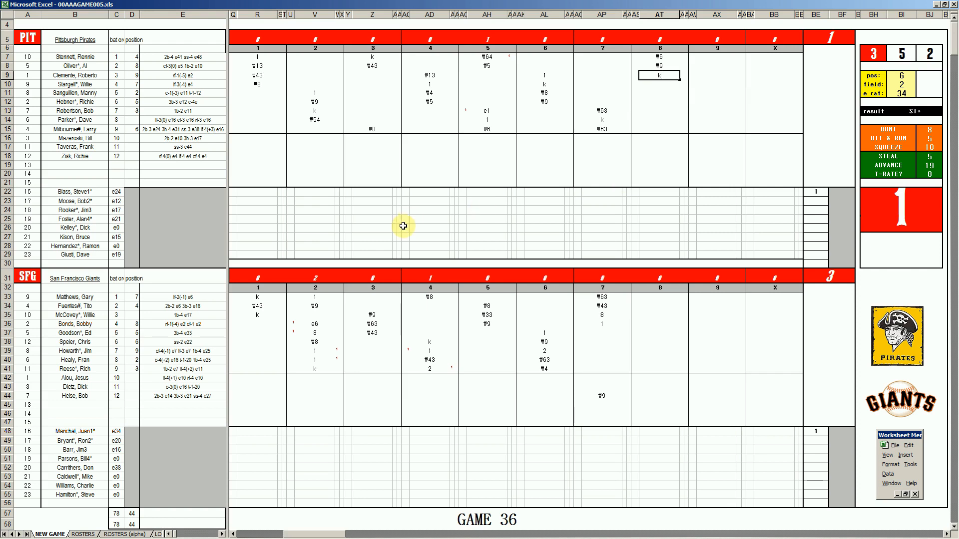
- Record San Francisco's eighth-inning results as 1 in AT38, ₩9 in AT39 and ₩643 in AT40
left_click(645, 335)
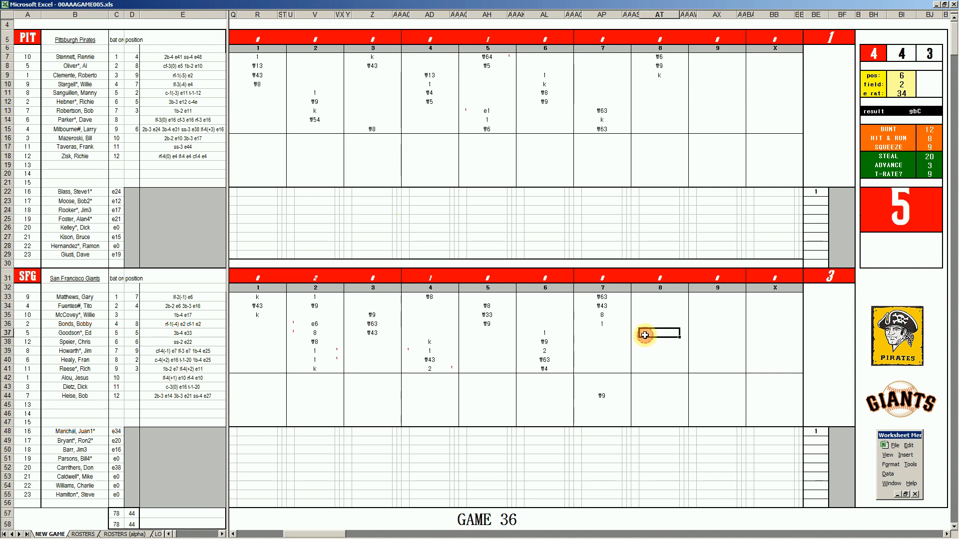
key("Return")
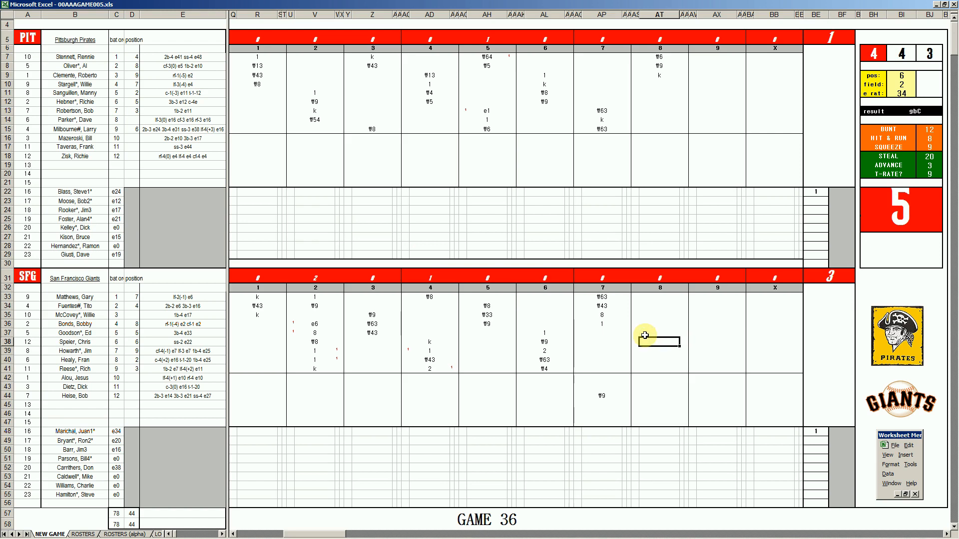
type("1")
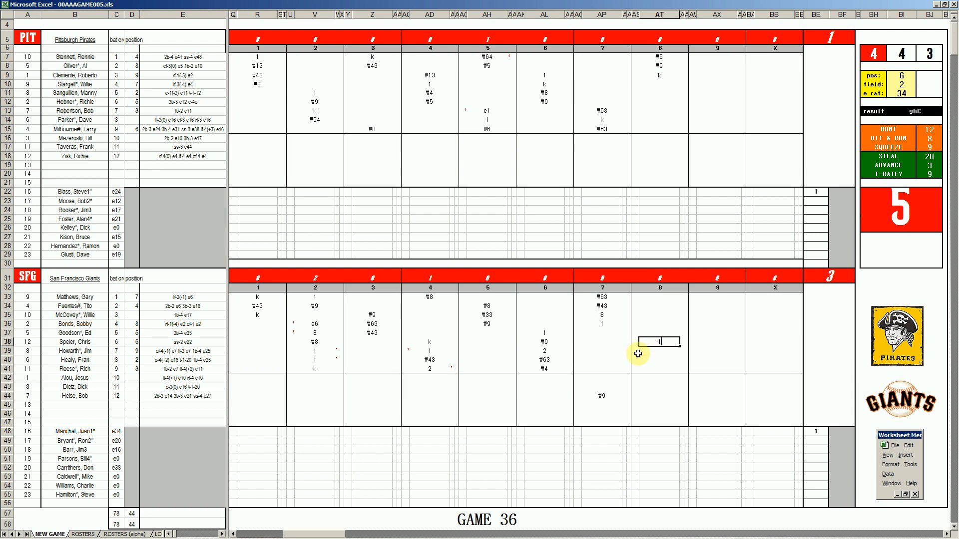
key("Return")
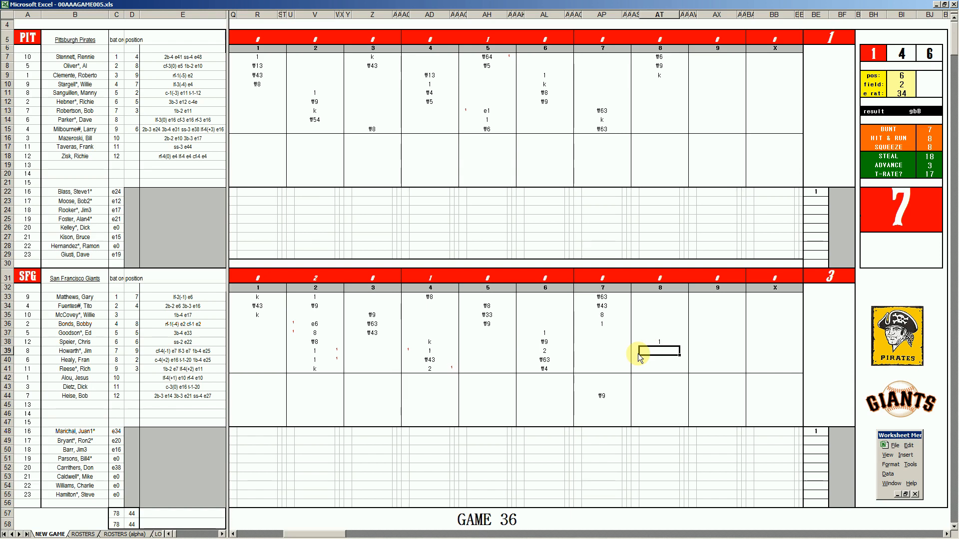
type("#9")
key("Return")
type("#643")
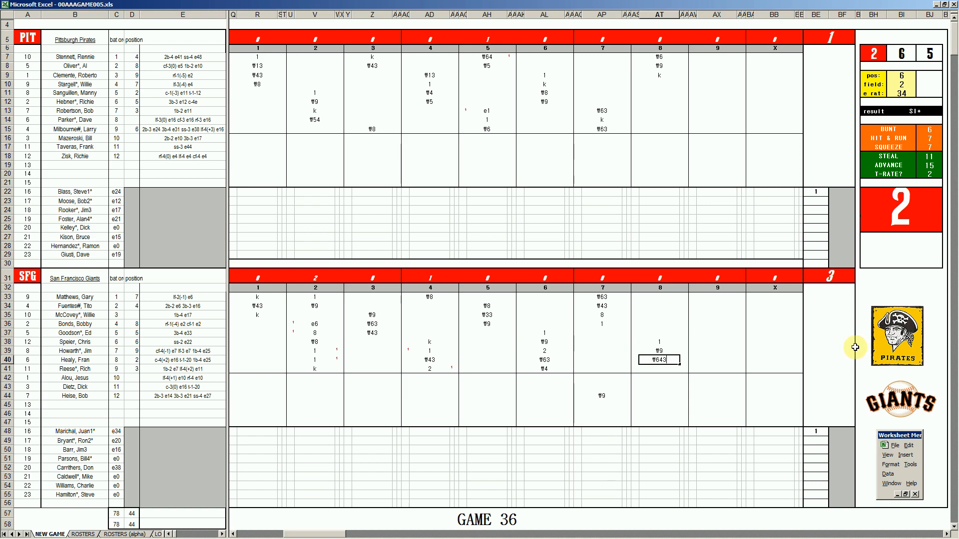
- Record Pittsburgh's ninth-inning results as ₩9 in AX10, k in AX11 and ₩53 in AX12
left_click(707, 87)
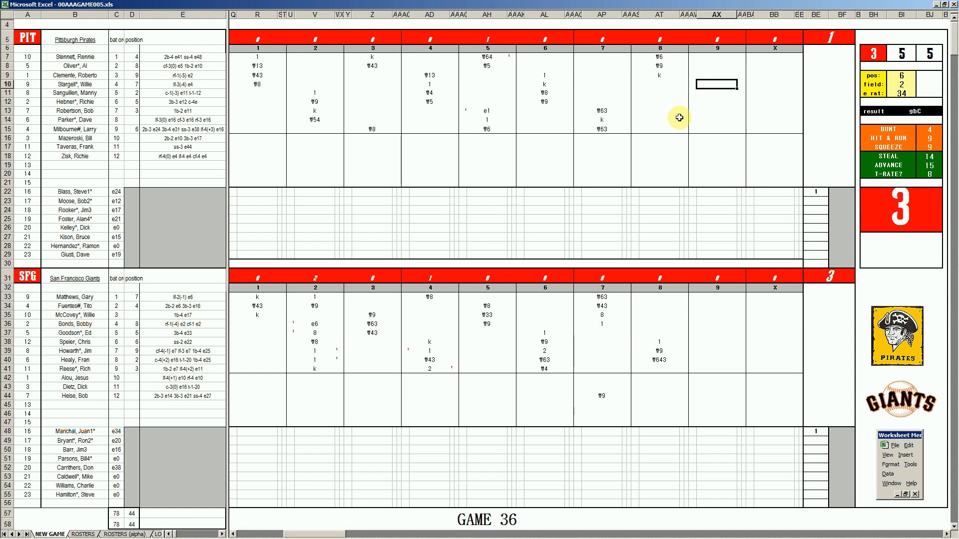
type("#9")
key("Return")
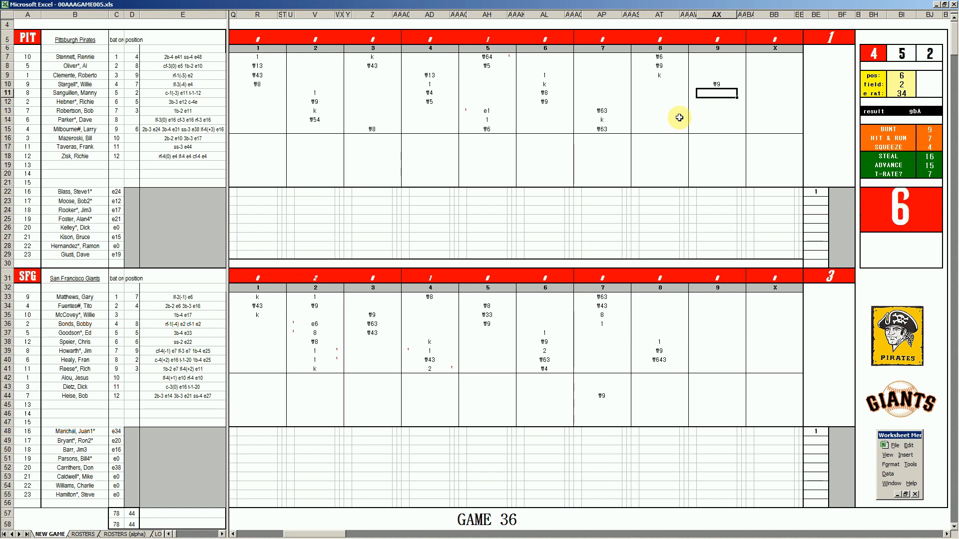
type("k")
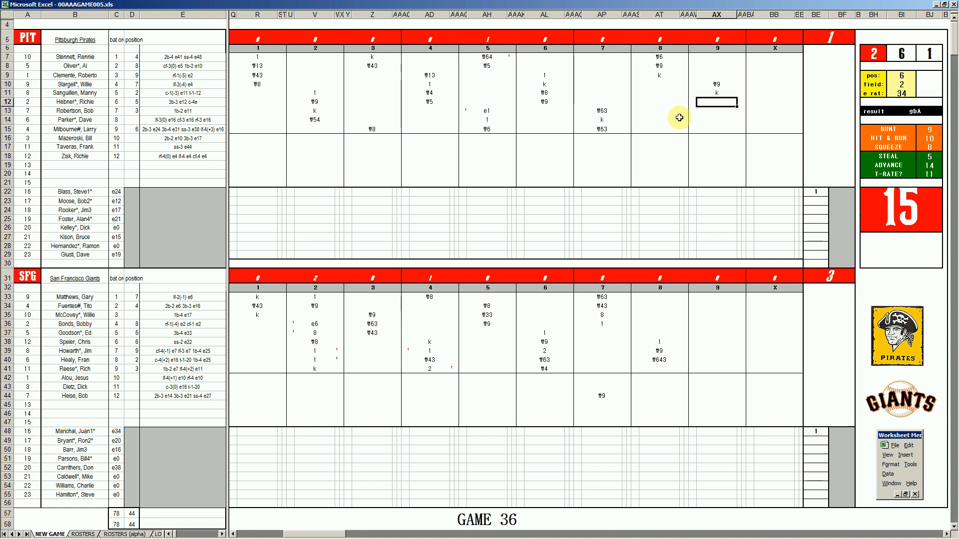
type("#53")
key("Return")
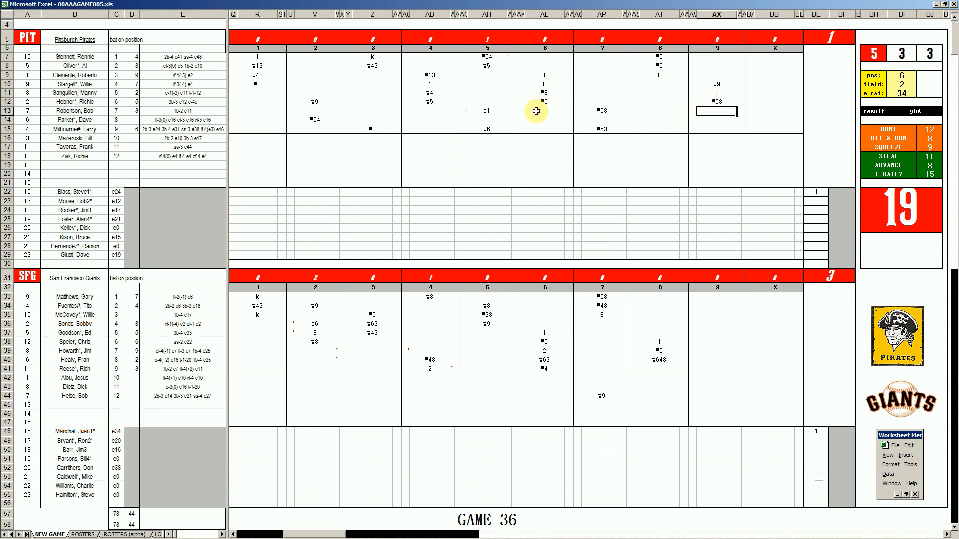
- Enter the starting pitchers' innings as 8 in BF22 for Pittsburgh and 9 in BF48 for San Francisco
left_click(833, 191)
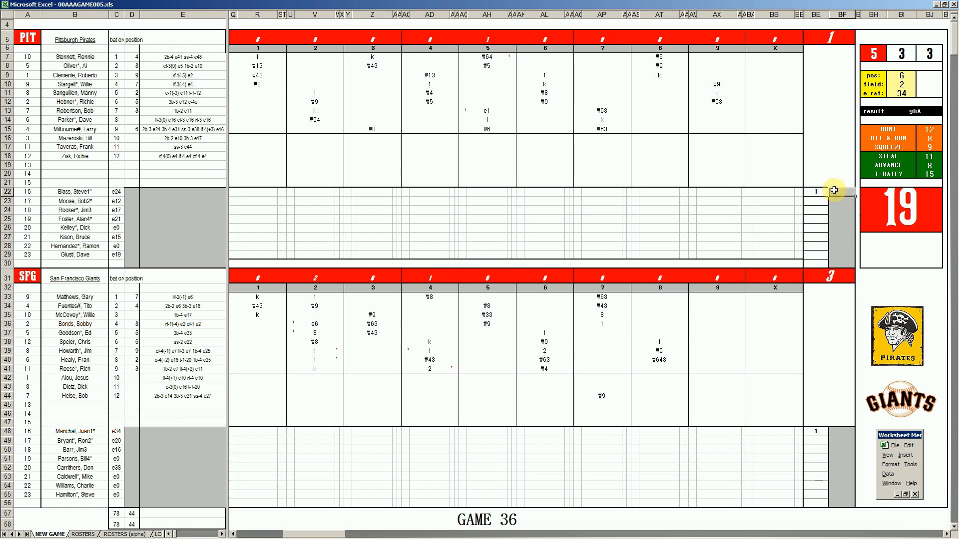
type("8")
key("Return")
left_click(849, 430)
type("9")
key("Return")
- Copy the finished scoresheet to a new workbook and paste its GAME 36 title cell over itself with Paste Special
left_click(184, 457)
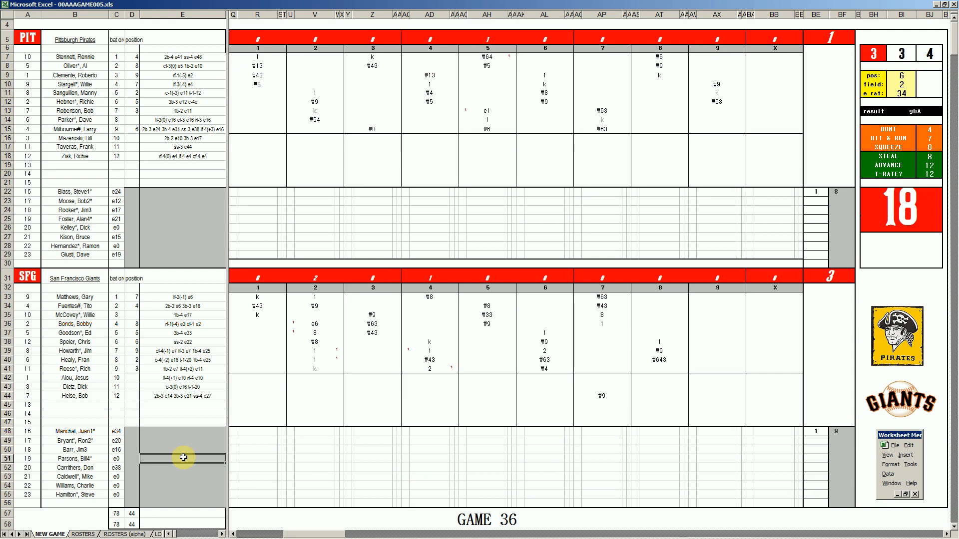
key("ctrl+n")
left_click(320, 532)
left_click(534, 409)
right_click(564, 407)
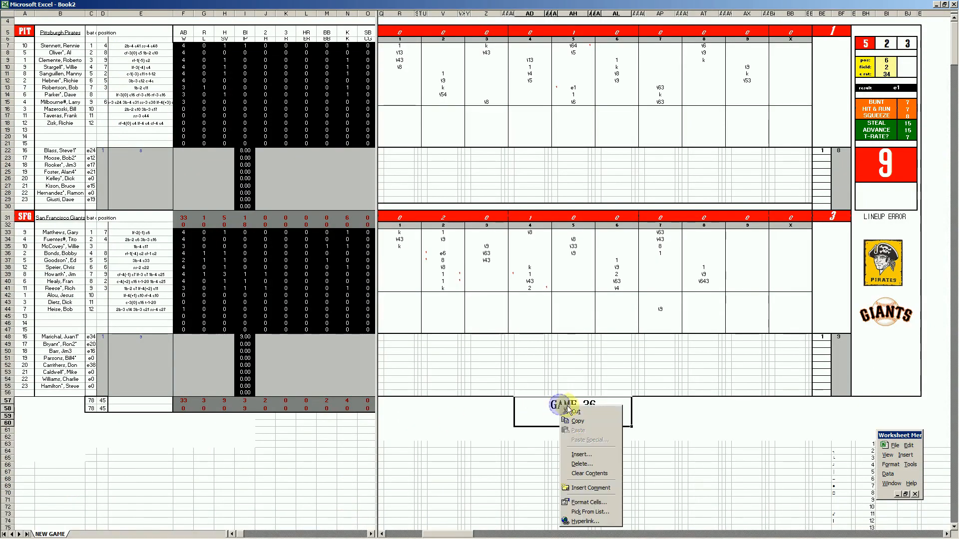
left_click(579, 422)
right_click(573, 408)
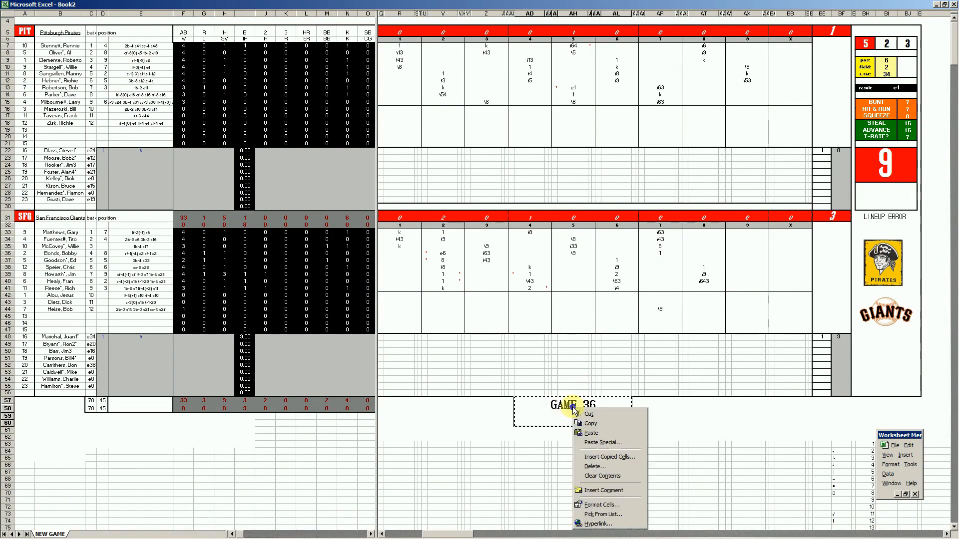
left_click(596, 442)
left_click(546, 415)
left_click(605, 497)
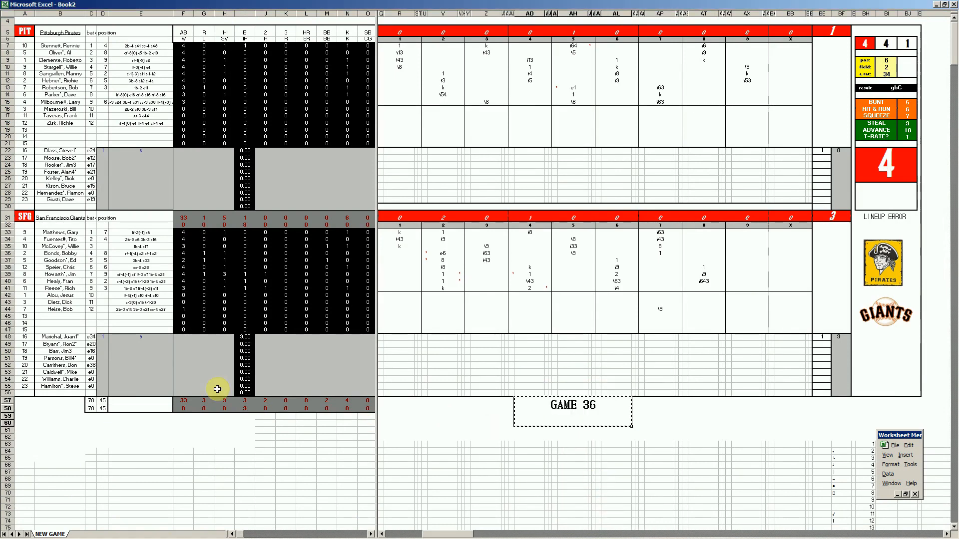
- Enter San Francisco's starting pitcher line in row 48: 1 win, 5 hits, 1 run, 6 strikeouts and 1 complete game
left_click(185, 337)
type("1")
key("Tab")
key("Tab")
key("Tab")
key("Tab")
type("5")
key("Tab")
type("1")
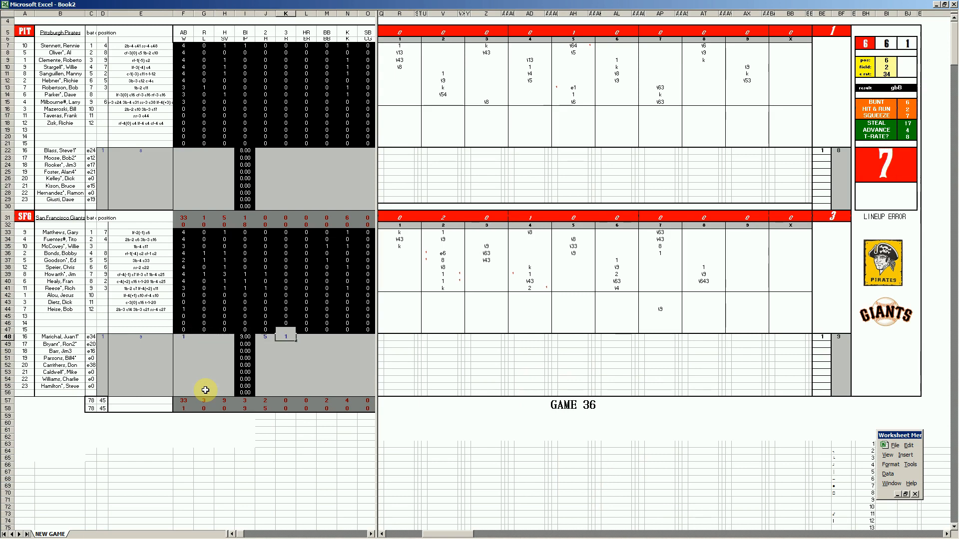
key("Tab")
key("Tab")
key("Tab")
type("6")
key("Tab")
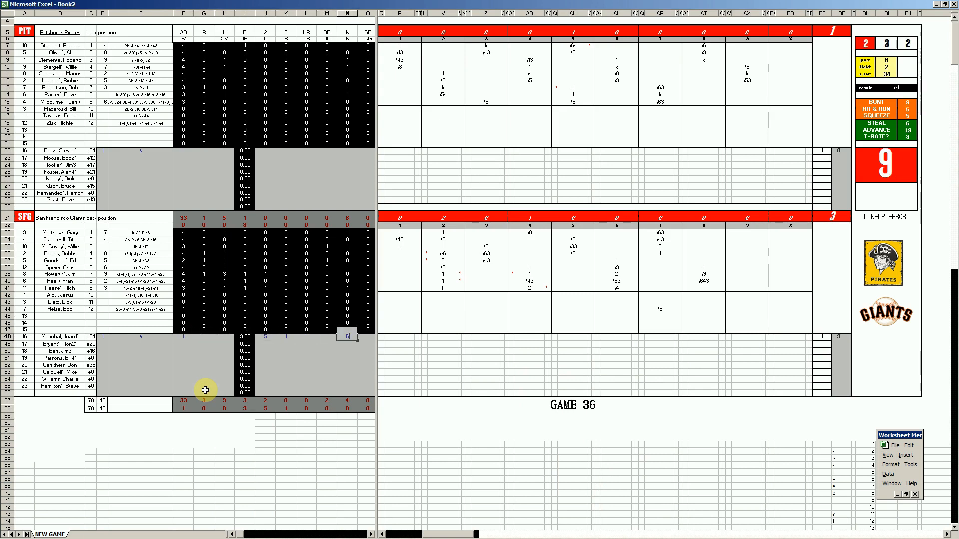
type("1")
- Enter Pittsburgh's starting pitcher line in row 22: 1 loss, 9 hits, 3 runs, 1 earned run, 2 walks, 4 strikeouts and 1 complete game
key("Left")
key("Left")
key("Left")
key("Left")
key("Left")
key("Left")
key("Left")
key("Left")
key("Left")
key("Left")
key("Left")
key("Left")
key("Left")
key("Left")
key("Up")
key("Up")
key("Up")
key("Up")
key("Up")
key("Up")
key("Up")
key("Up")
key("Up")
key("Up")
key("Up")
key("Up")
key("Up")
key("Up")
key("Up")
key("Up")
key("Up")
key("Up")
key("Up")
key("Up")
key("Up")
key("Right")
key("Right")
key("Right")
key("Right")
key("Right")
key("Right")
key("Right")
key("Up")
key("Up")
key("Up")
key("Up")
key("Up")
key("Left")
type("1")
key("Right")
key("Right")
key("Right")
key("Right")
type("9")
key("Right")
type("3")
key("Right")
type("1")
key("Right")
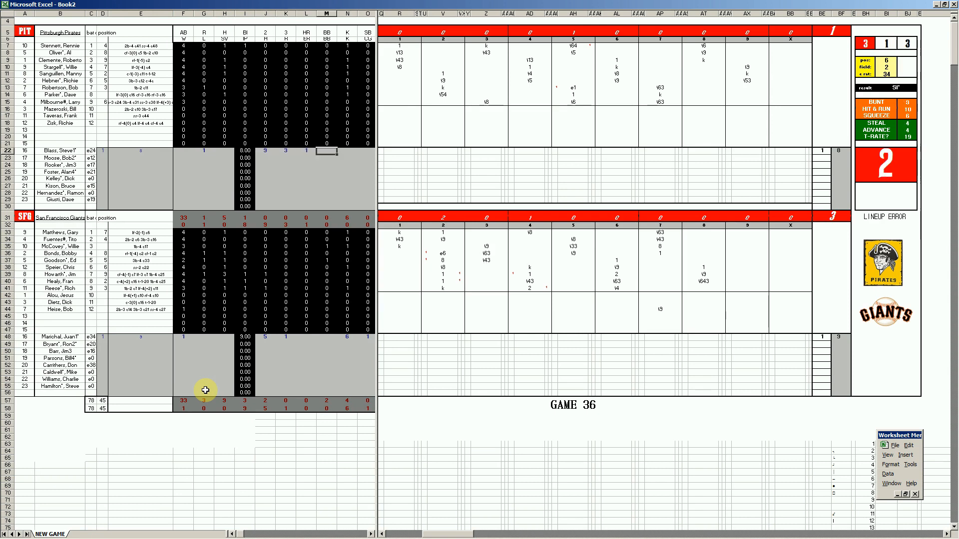
type("2")
key("Right")
type("4")
key("Right")
type("1")
key("Right")
key("Left")
key("Left")
key("Left")
key("Left")
key("Left")
key("Left")
key("Left")
key("Left")
key("Left")
key("Left")
key("Left")
key("Left")
key("Left")
key("Left")
key("Left")
key("Right")
key("Right")
key("Right")
key("Right")
key("Right")
key("Right")
key("Right")
key("Right")
key("Right")
key("Down")
key("Down")
key("Down")
key("Down")
key("Down")
key("Down")
key("Left")
key("Left")
key("Left")
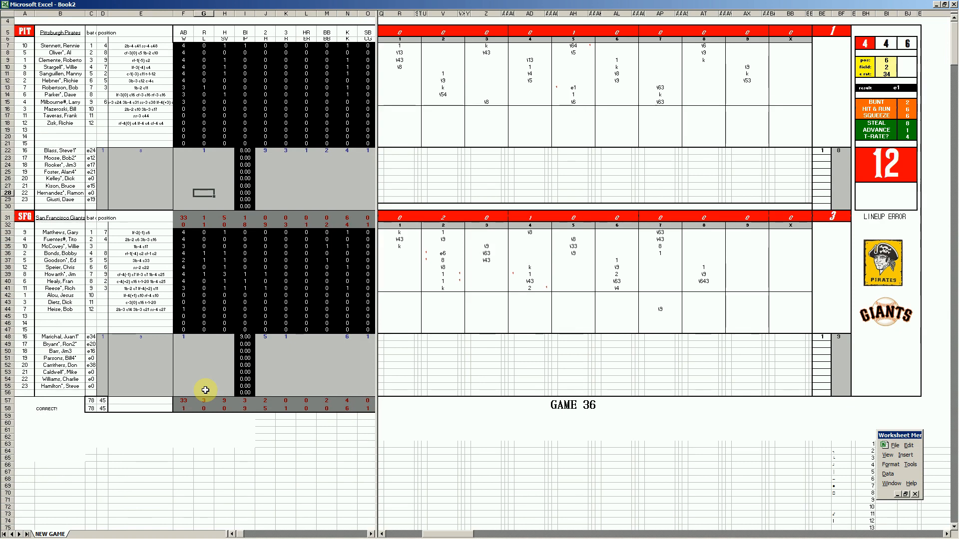
- Save the workbook as 11pitsfg, and save it again as mf.xls, replacing the existing file
key("ctrl+s")
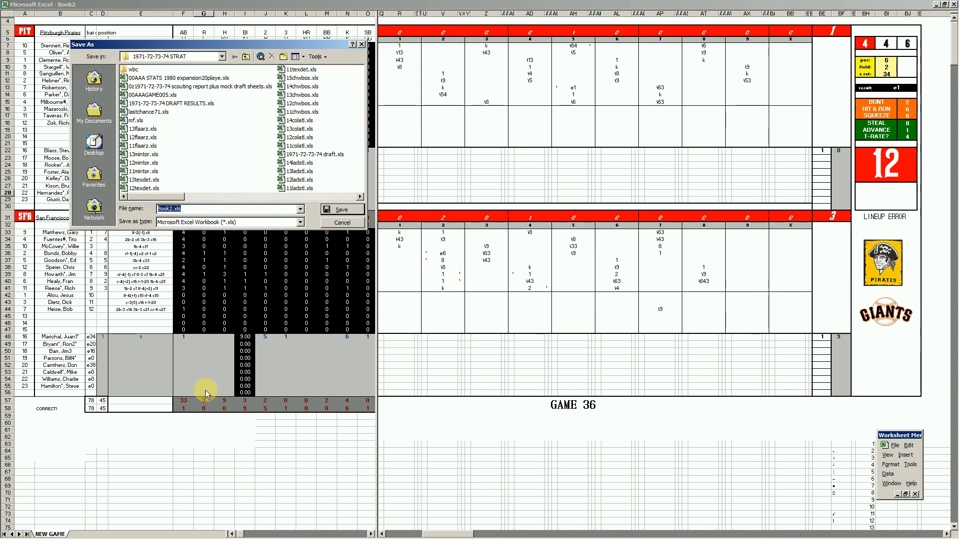
type("11pitsfg")
key("Return")
key("F12")
type("mf.xls")
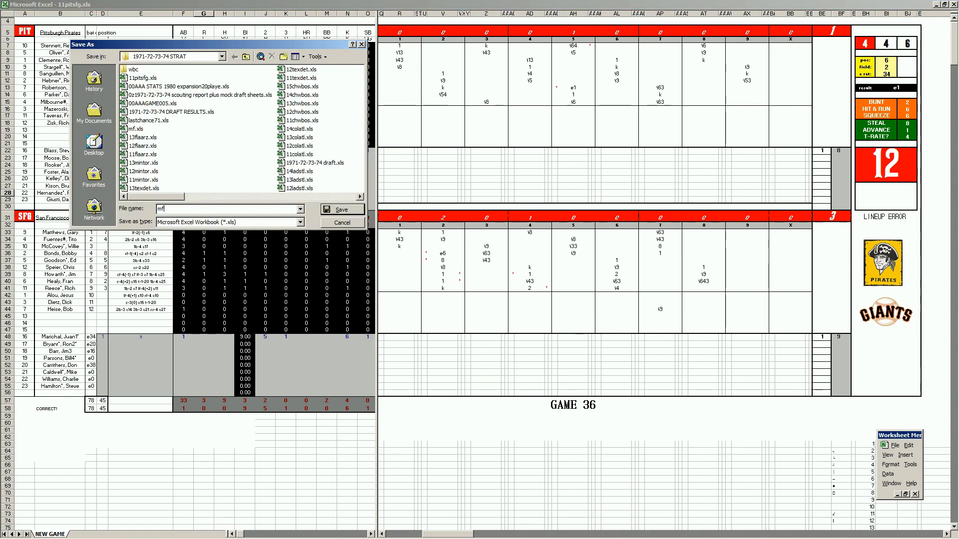
key("Return")
key("y")
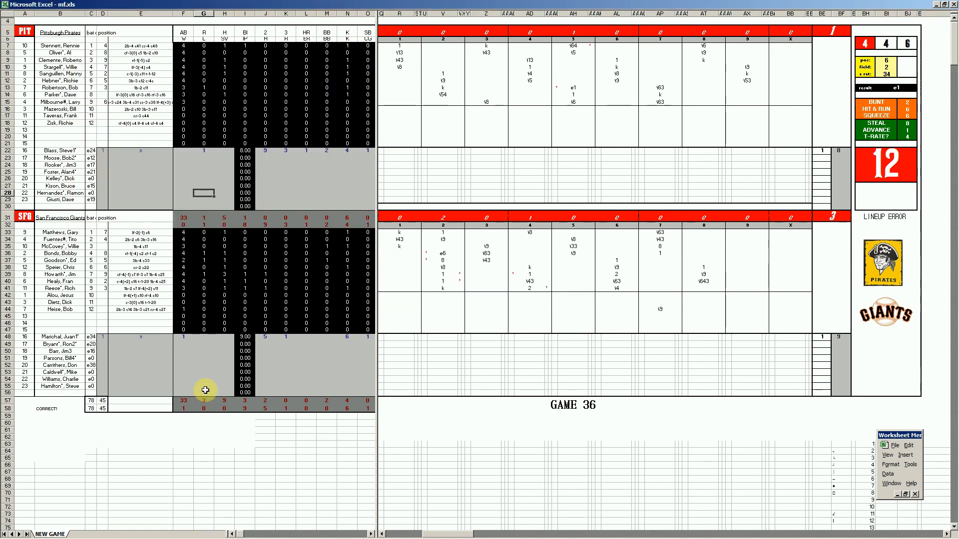
- Switch to the 00AAA STATS 1980 workbook and paste Pittsburgh's copied game stats into the game block starting at Y579
key("ctrl+m")
key("y")
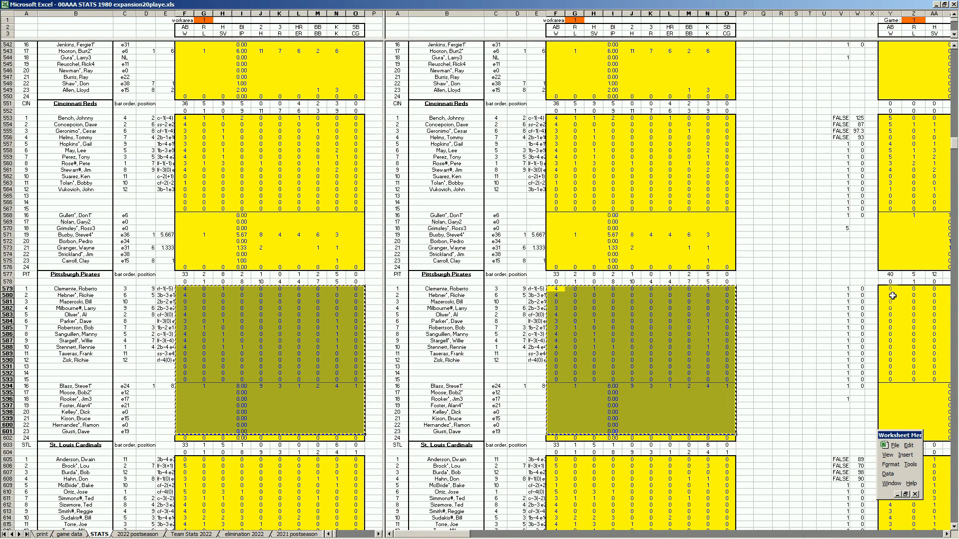
right_click(892, 290)
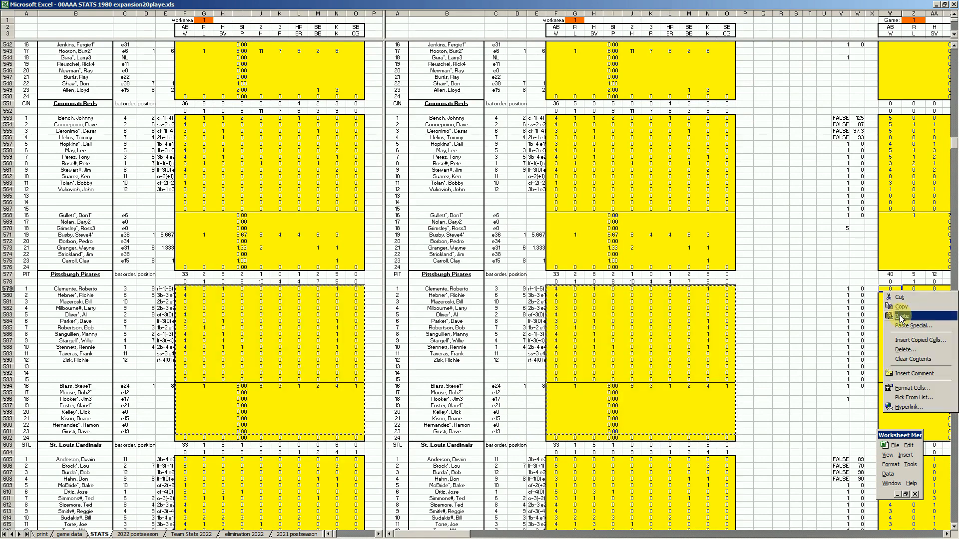
left_click(901, 318)
left_click(347, 361)
- Copy San Francisco's game stats from F813:O835 and paste them into the game block starting at Y813
key("ctrl+q")
key("ctrl+c")
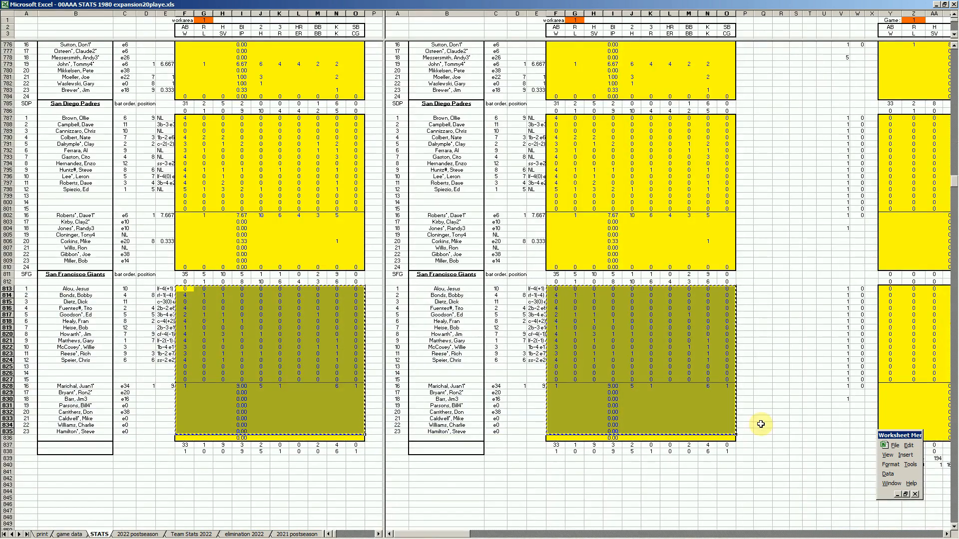
right_click(890, 291)
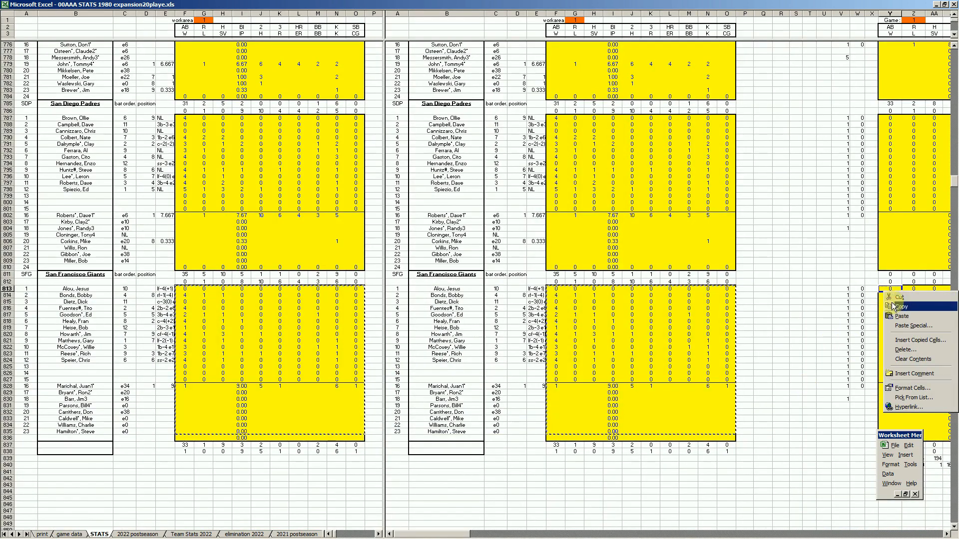
left_click(901, 316)
- Examine the TOTAL columns for San Francisco and the combined season totals beneath the last team block
left_click_drag(464, 535, 941, 535)
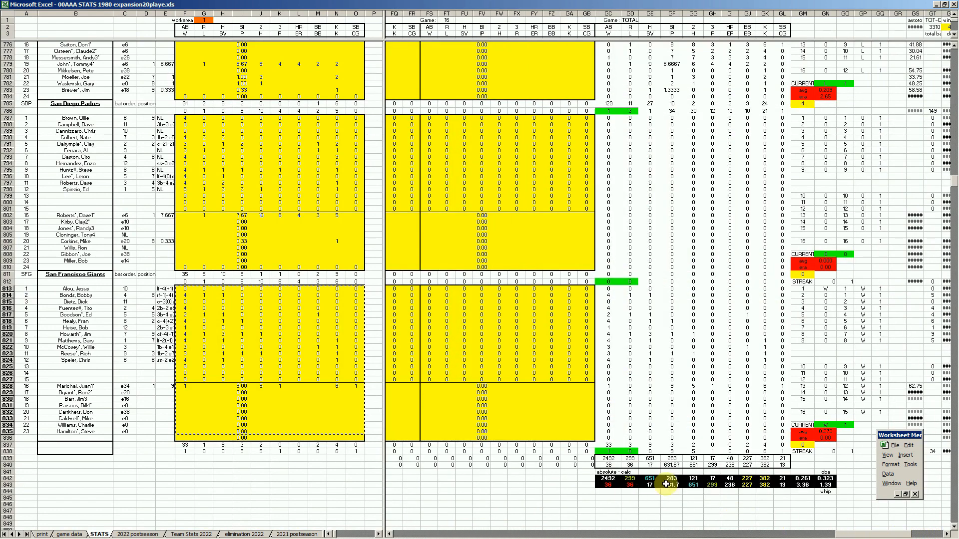
left_click(691, 498)
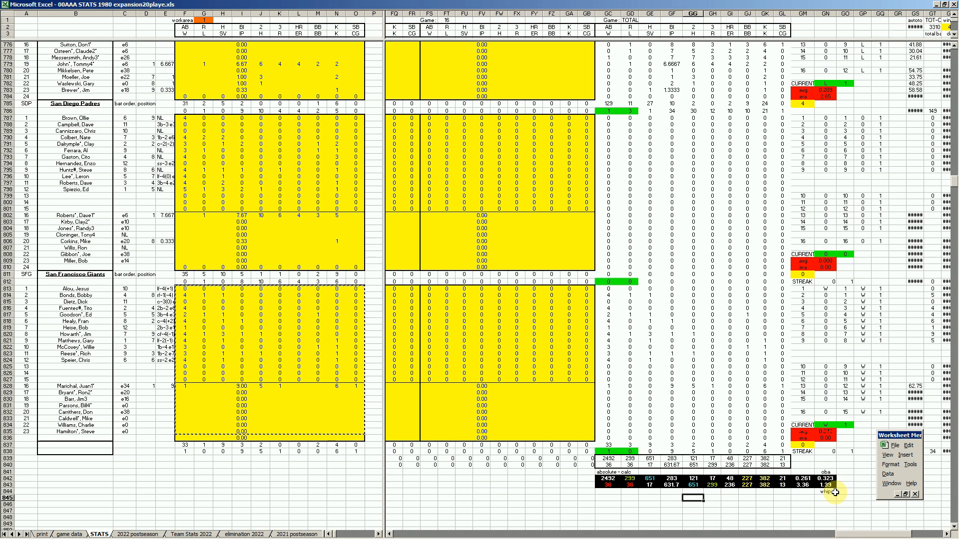
left_click(568, 419)
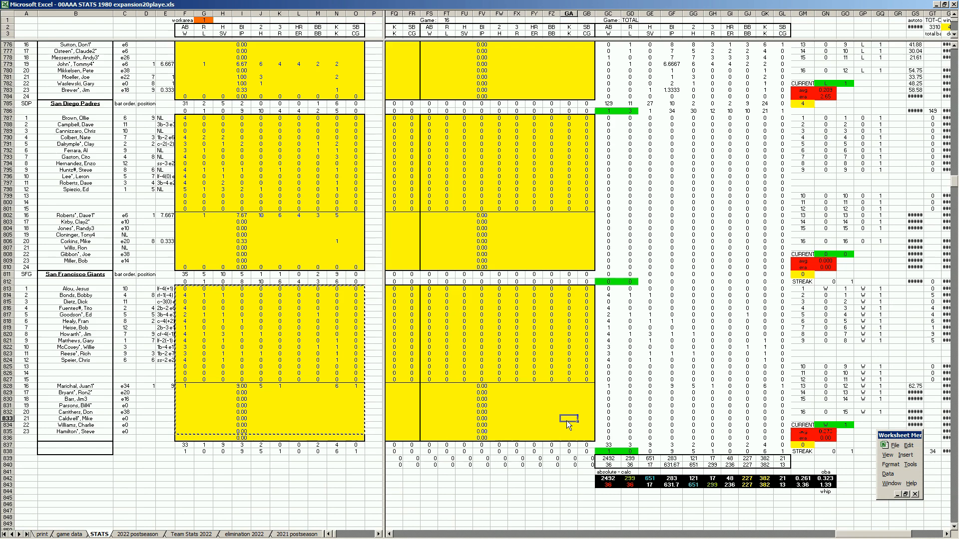
left_click(551, 399)
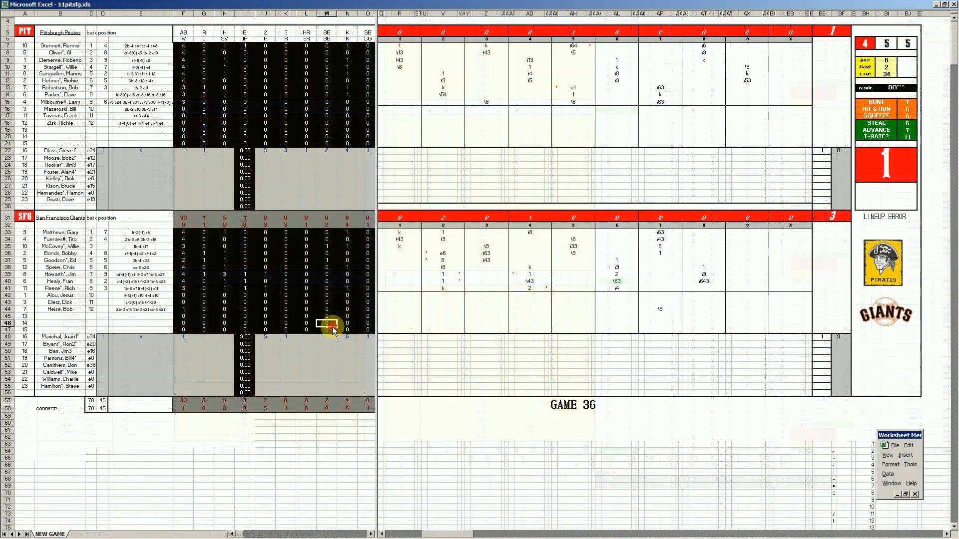
- Return to the 11pitsfg.xls box score and close that workbook without saving its changes
left_click(326, 323)
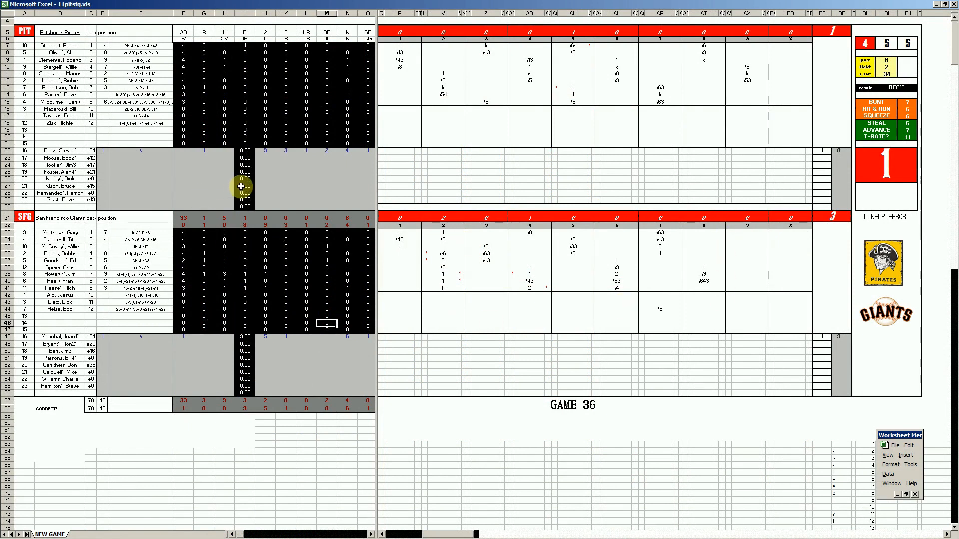
mouse_move(287, 537)
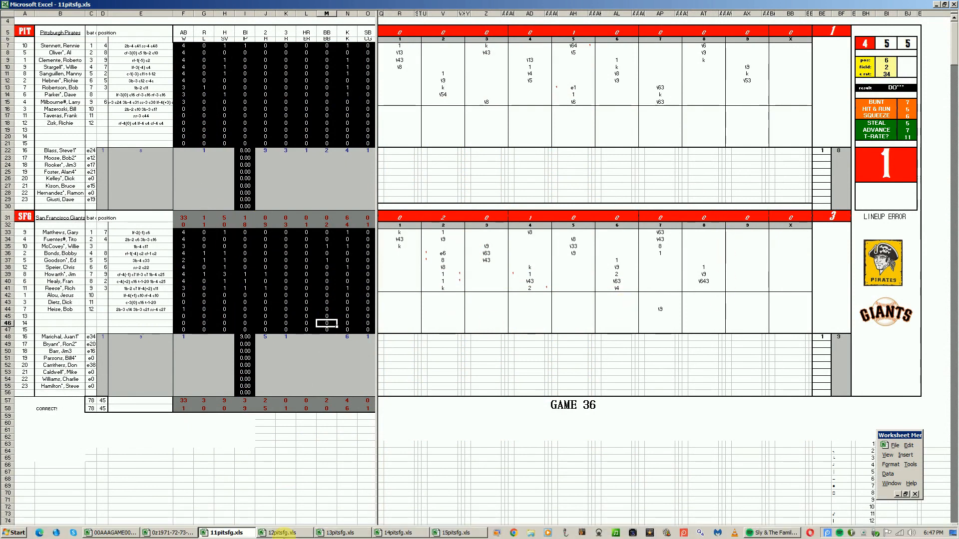
left_click(227, 534)
right_click(227, 533)
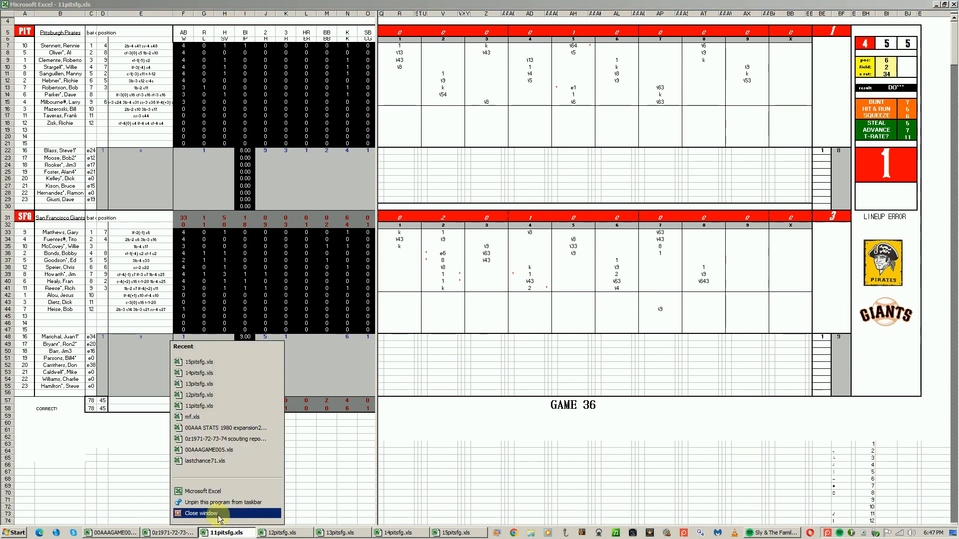
left_click(219, 518)
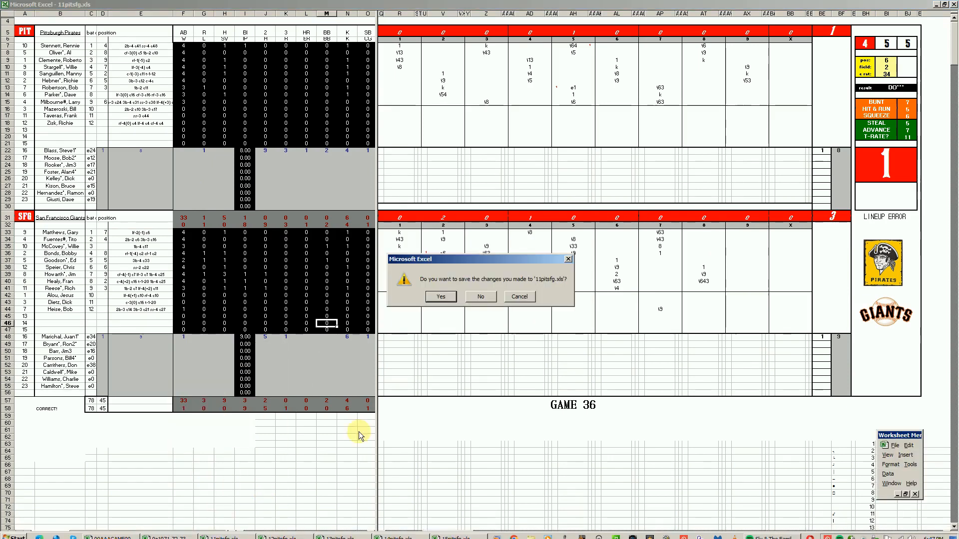
left_click(472, 296)
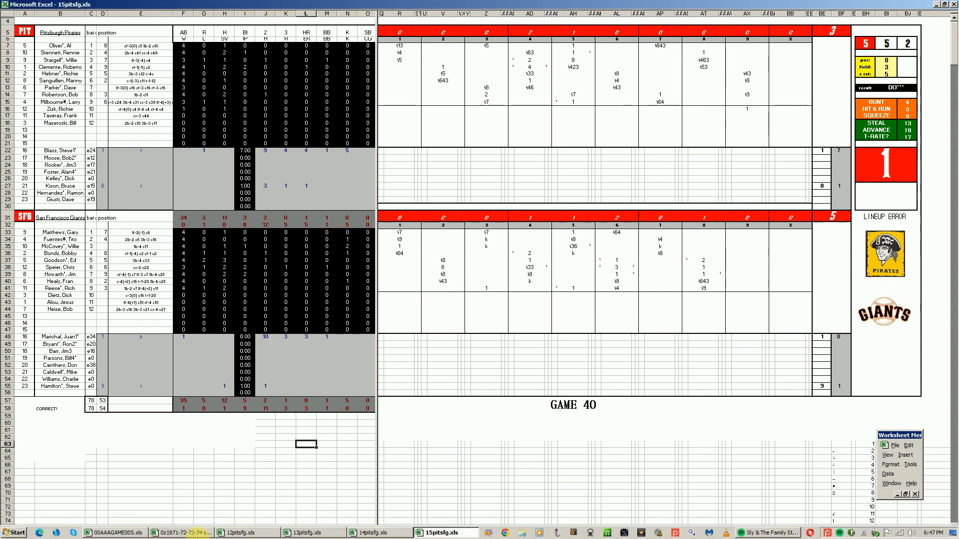
- Switch to 12pitsfg.xls and review the Game 37 scoring plays in the fifth, eighth and ninth innings
left_click(238, 534)
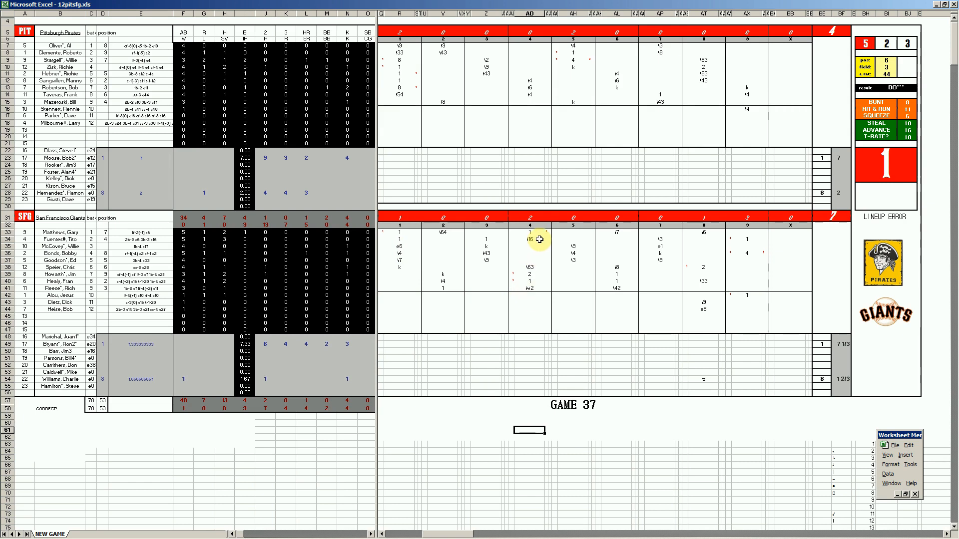
left_click(577, 60)
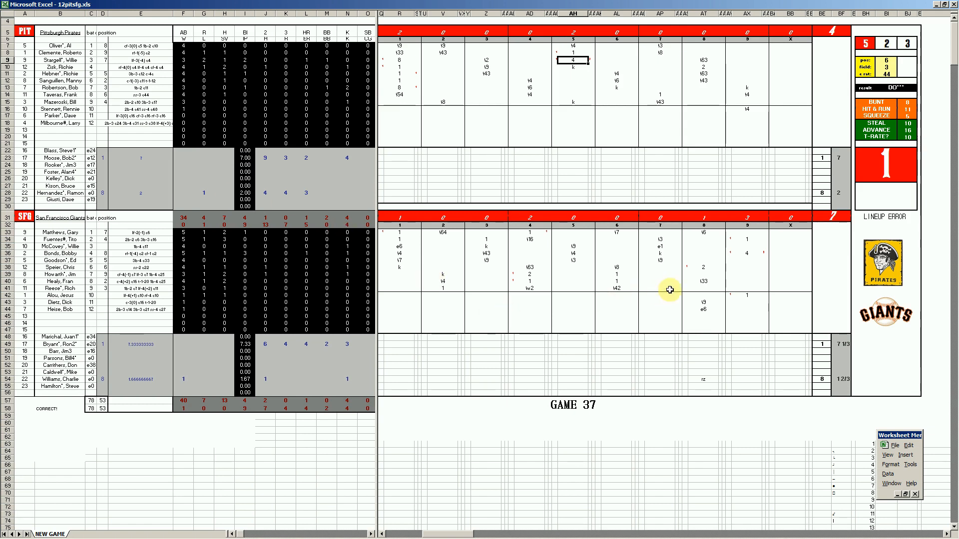
left_click(699, 268)
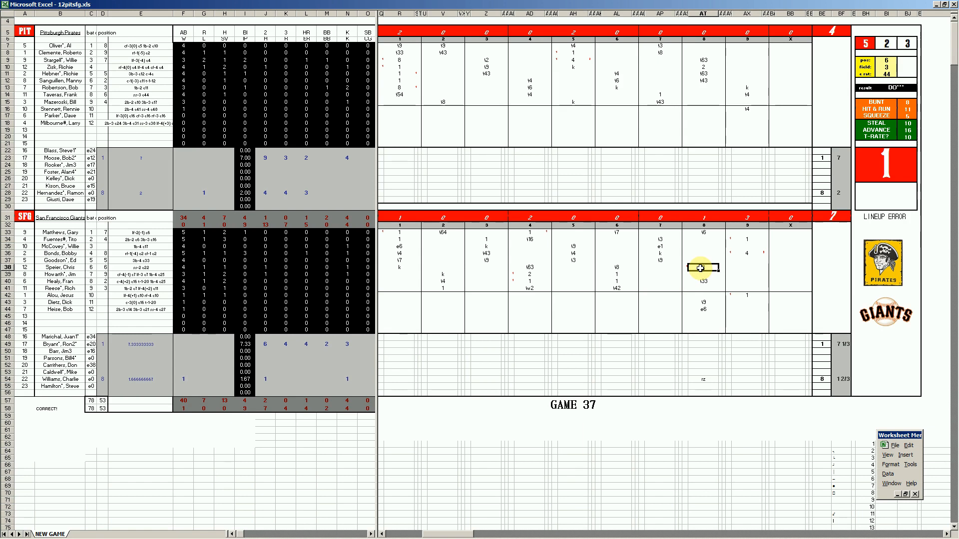
type("2")
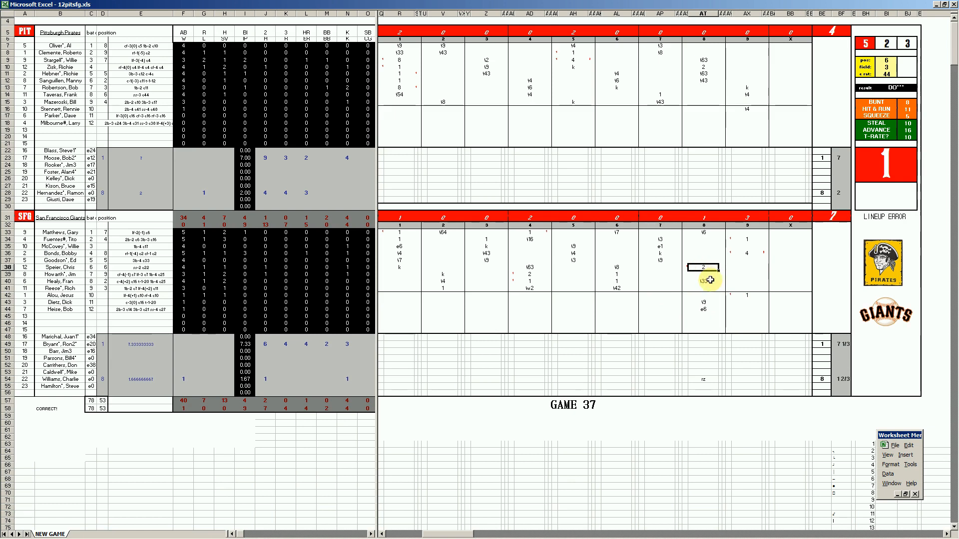
left_click(704, 309)
type("e6")
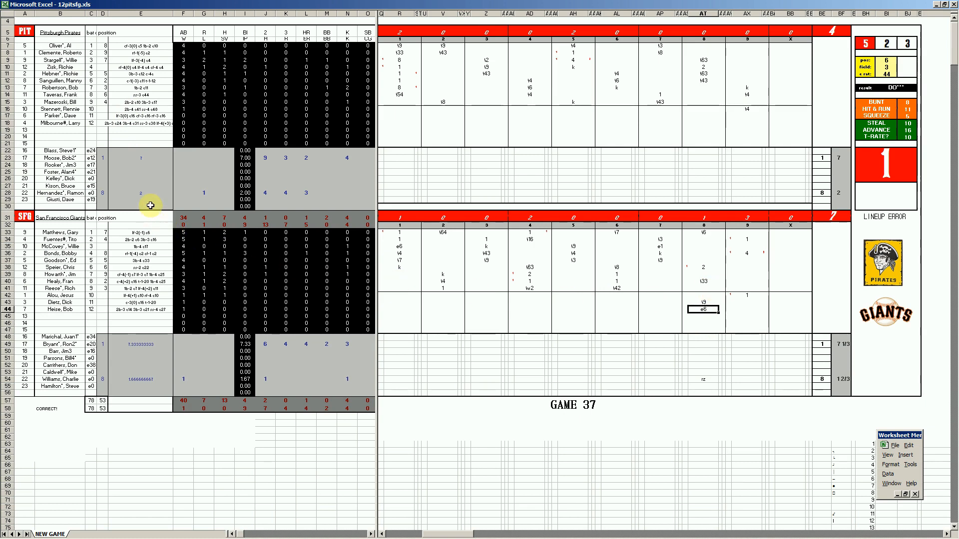
left_click(748, 253)
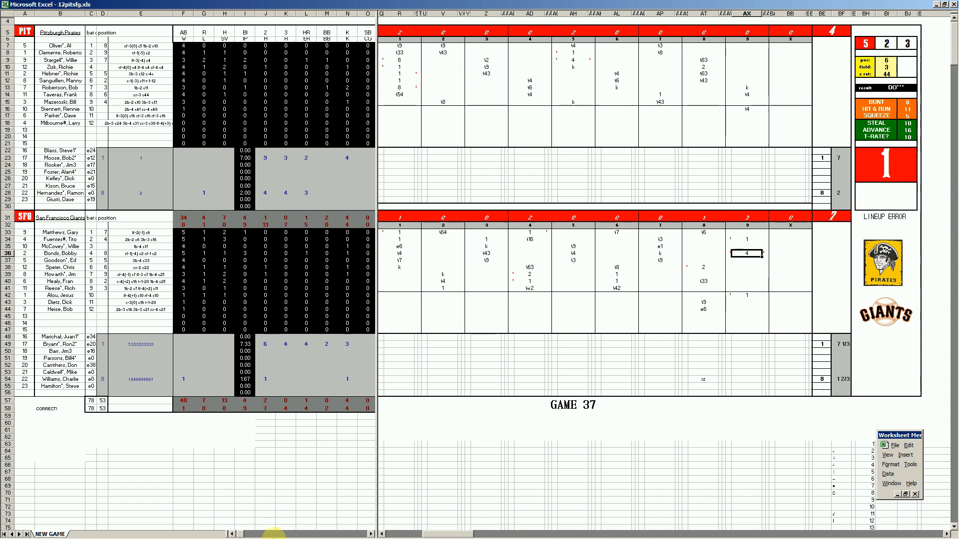
- Switch to 13pitsfg.xls and review Pittsburgh's fifth- and ninth-inning scoring plays in Game 38
left_click(302, 534)
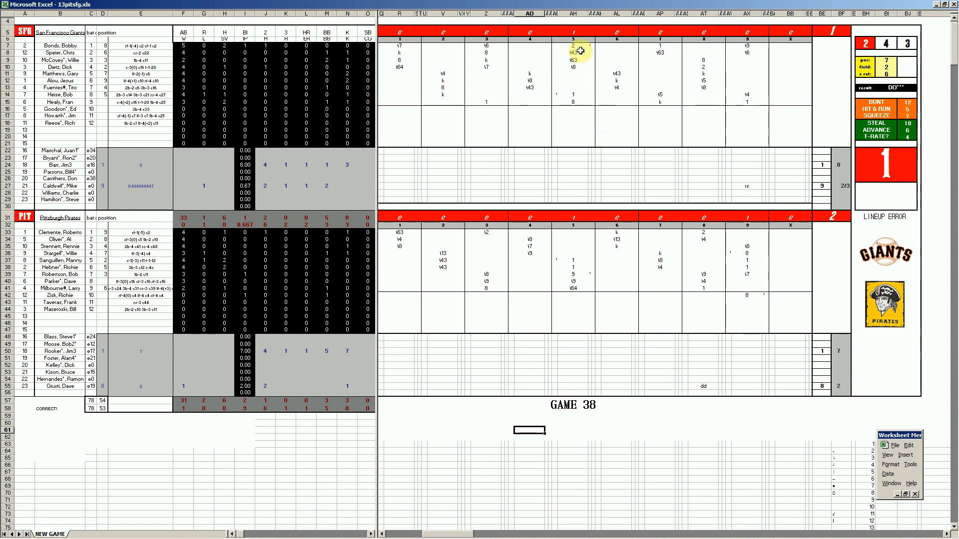
left_click(572, 274)
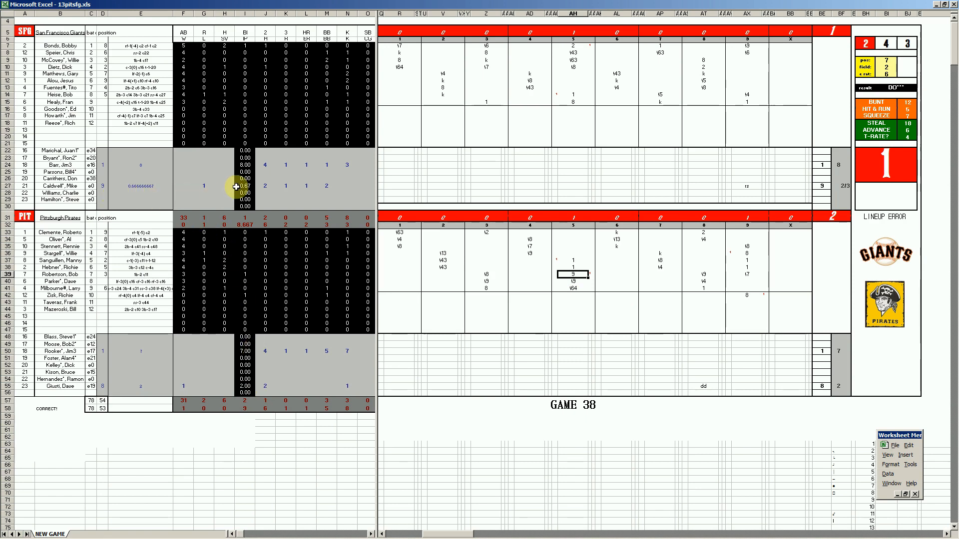
left_click(748, 297)
type("8")
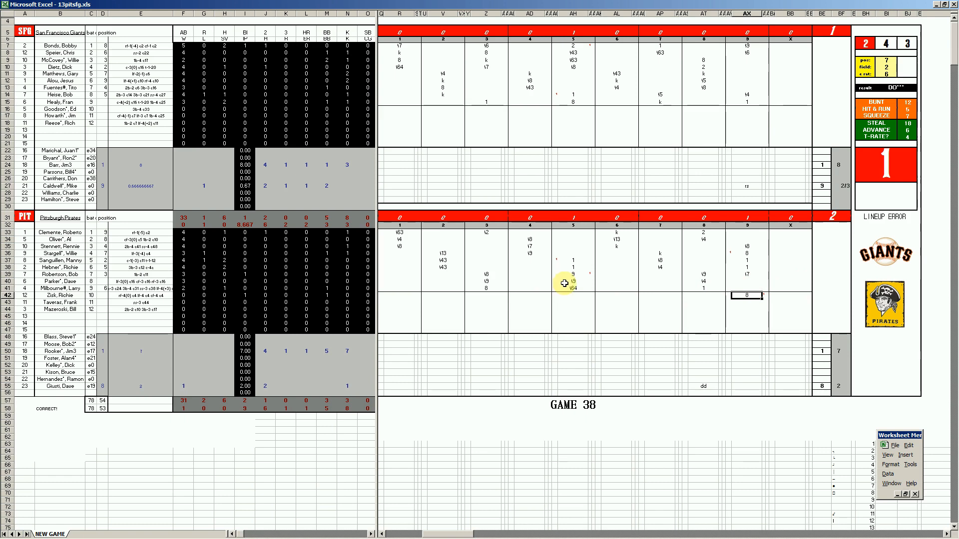
- Switch to 14pitsfg.xls and review the Game 39 starting pitchers and Pittsburgh's eighth-inning scoring plays
mouse_move(305, 537)
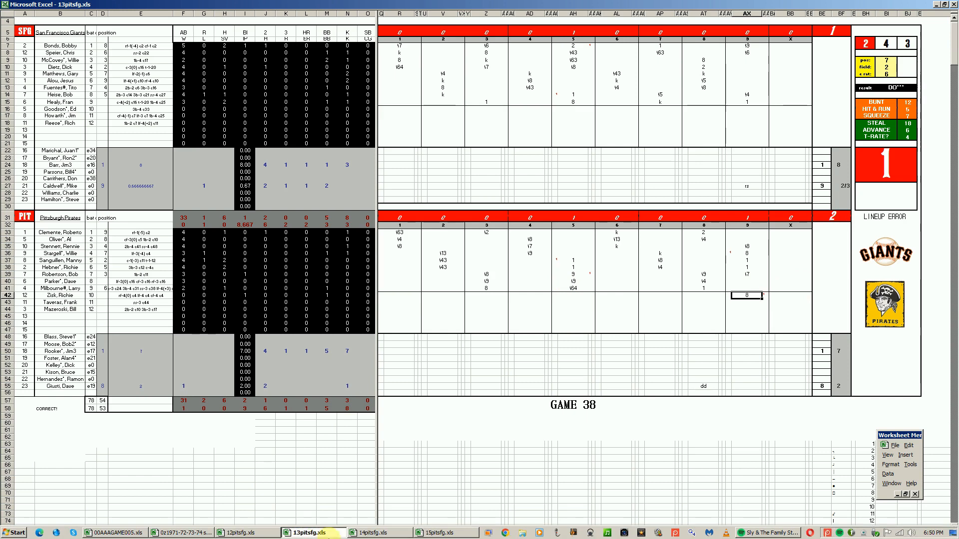
left_click(367, 533)
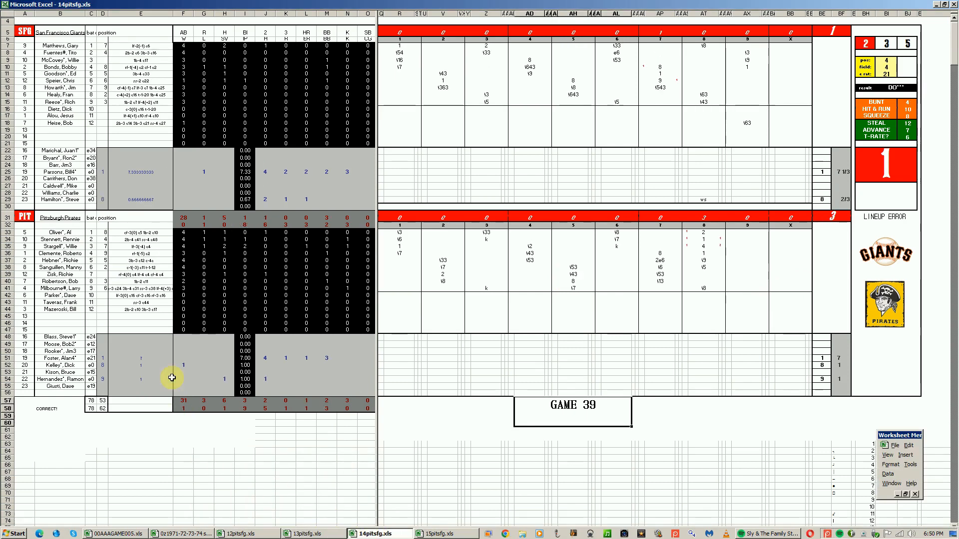
left_click(74, 173)
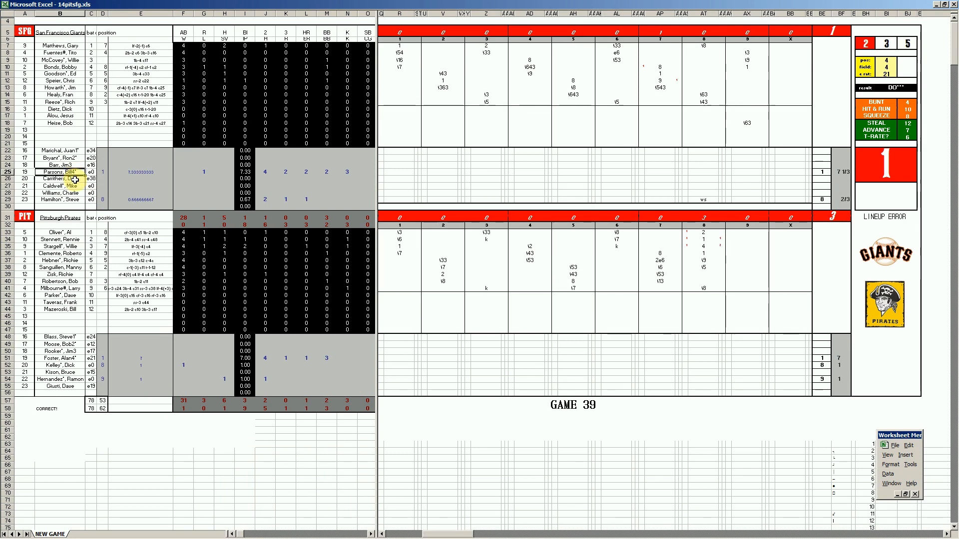
left_click(76, 358)
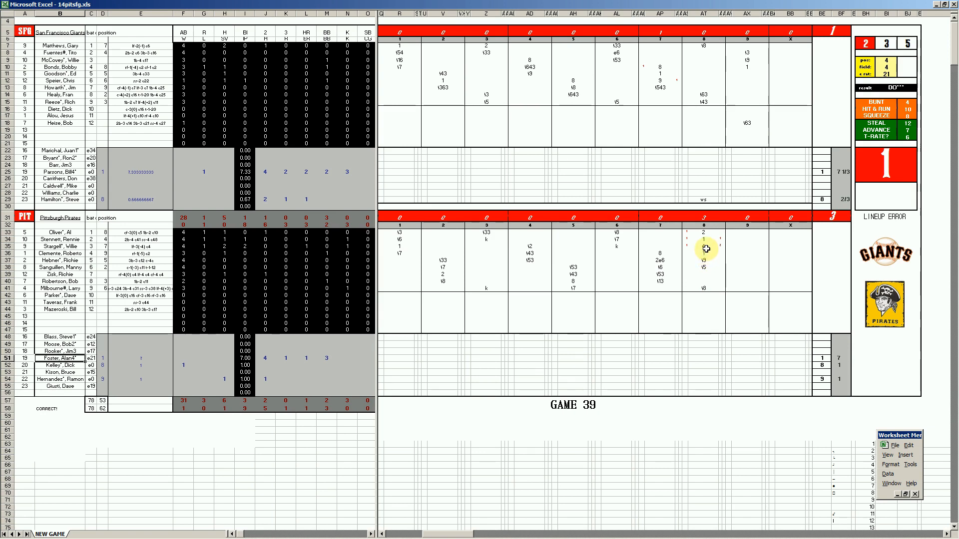
left_click(705, 248)
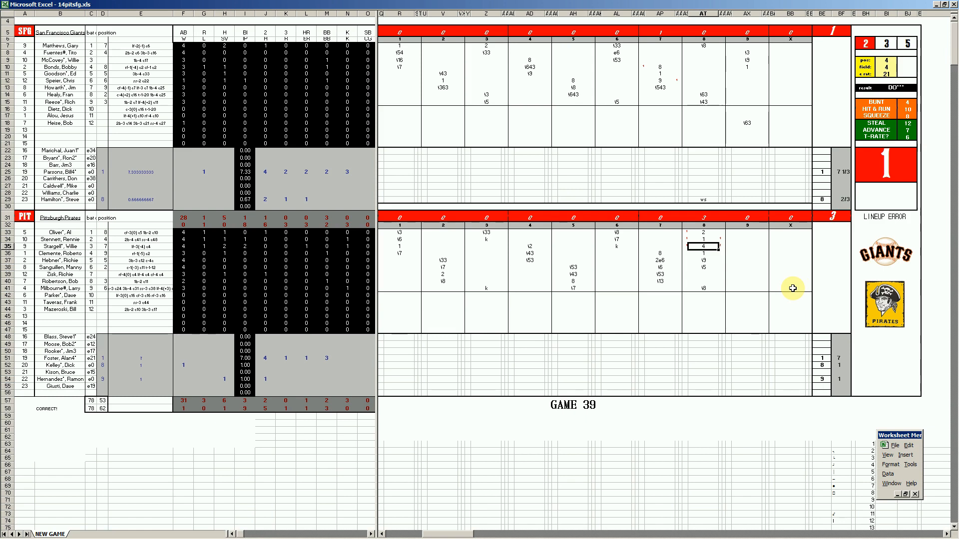
- Switch to 15pitsfg.xls and review both teams' fourth- and fifth-inning scoring plays in Game 40
mouse_move(406, 537)
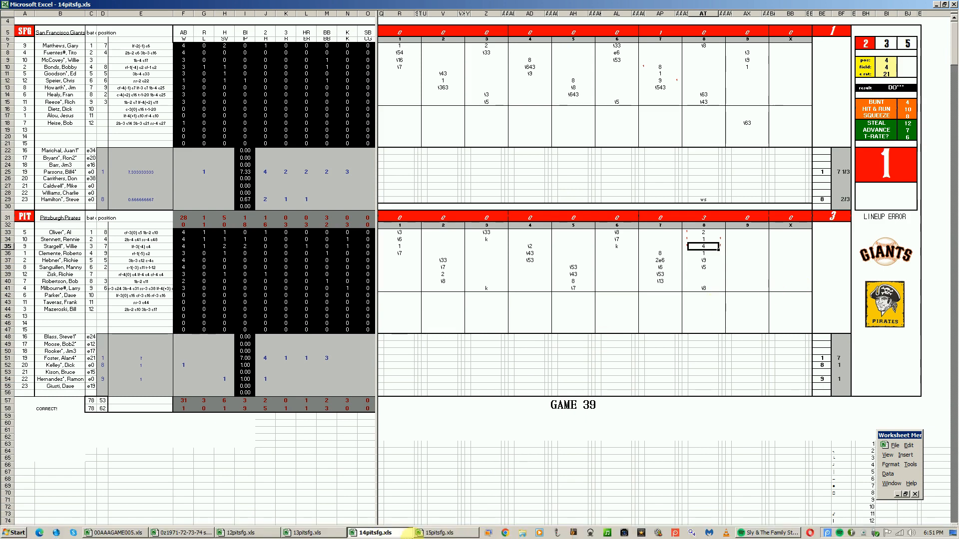
left_click(434, 533)
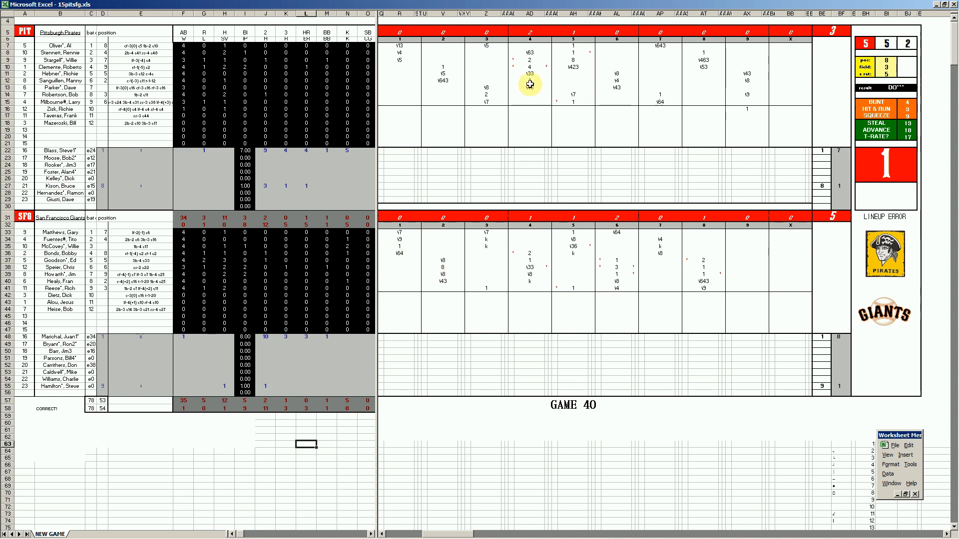
left_click(530, 66)
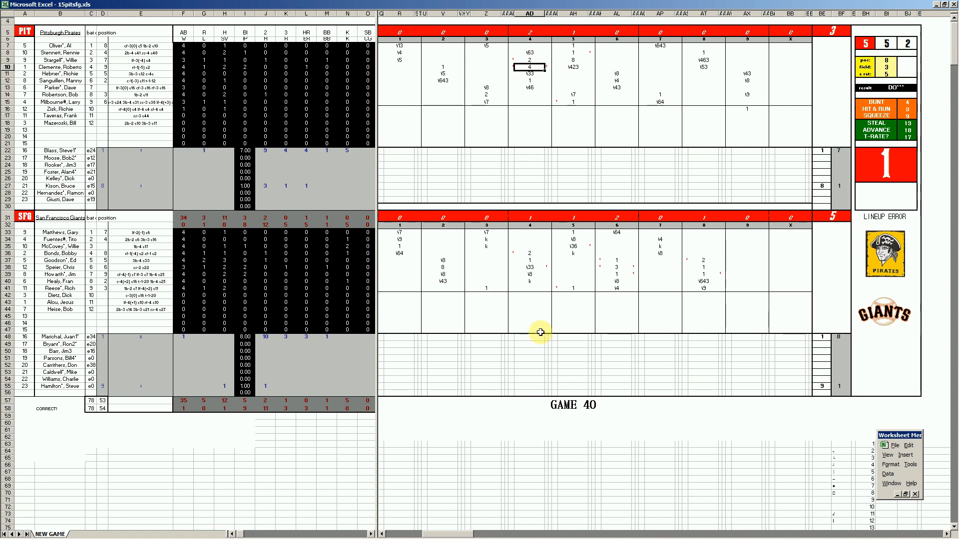
left_click(533, 267)
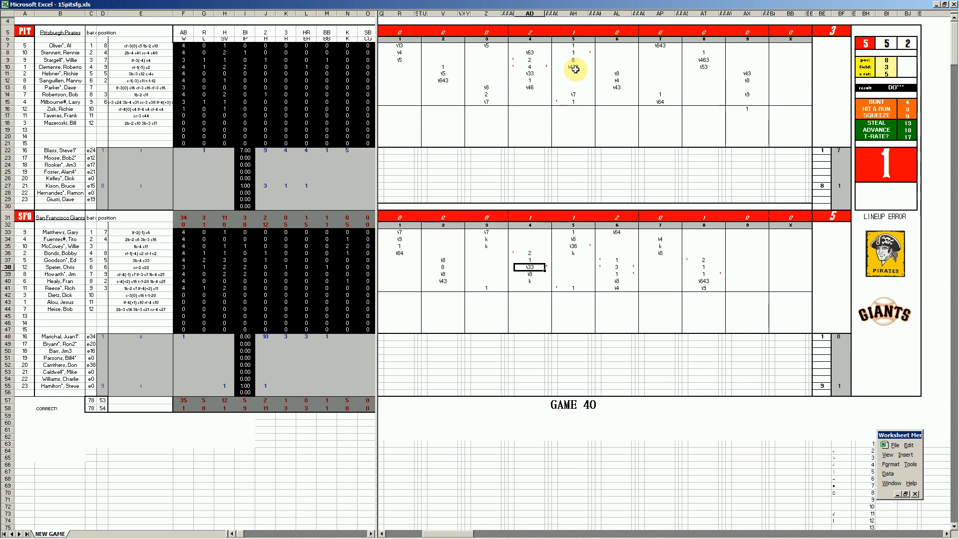
left_click(574, 53)
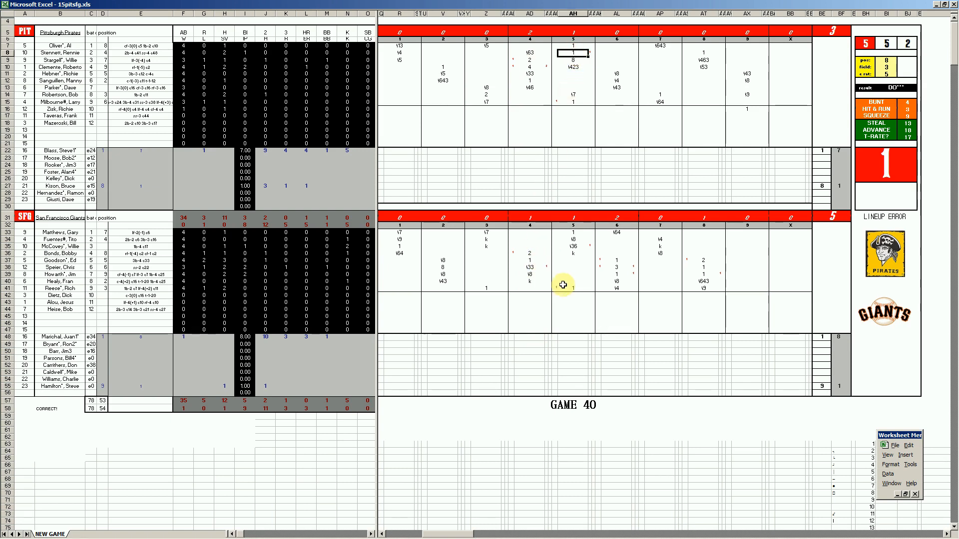
left_click(574, 247)
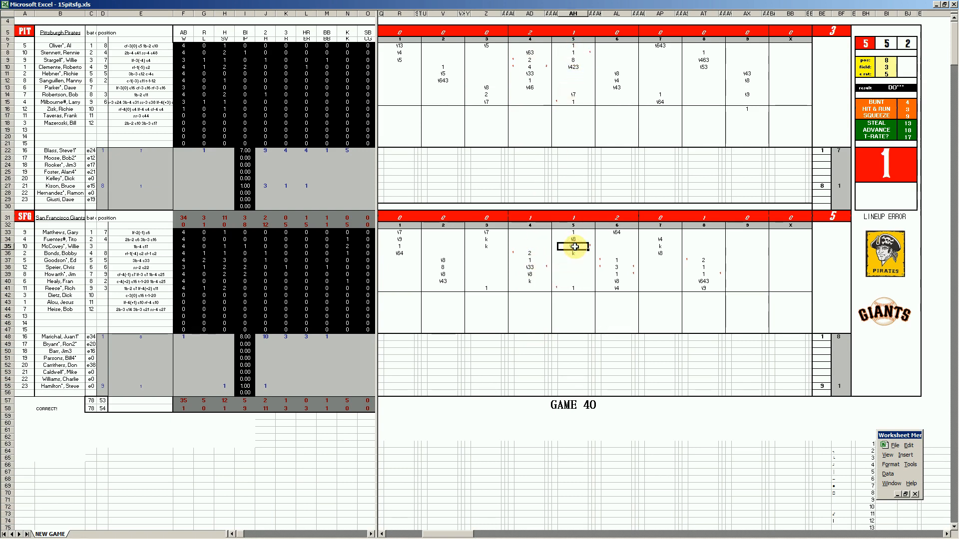
- Review San Francisco's sixth- and eighth-inning plays, Pittsburgh's ninth inning and San Francisco's pitching lines in Game 40
left_click(618, 262)
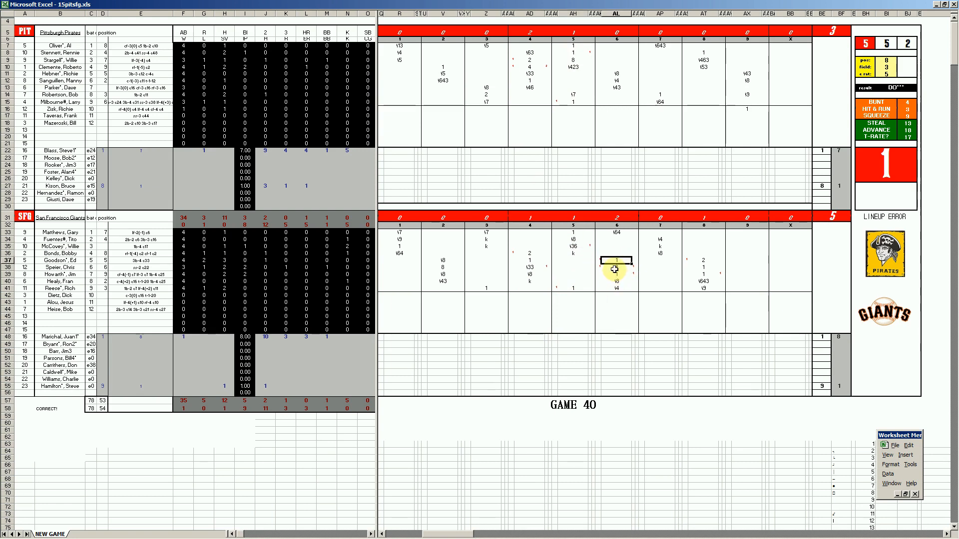
left_click(618, 269)
type("3")
left_click(615, 276)
type("1")
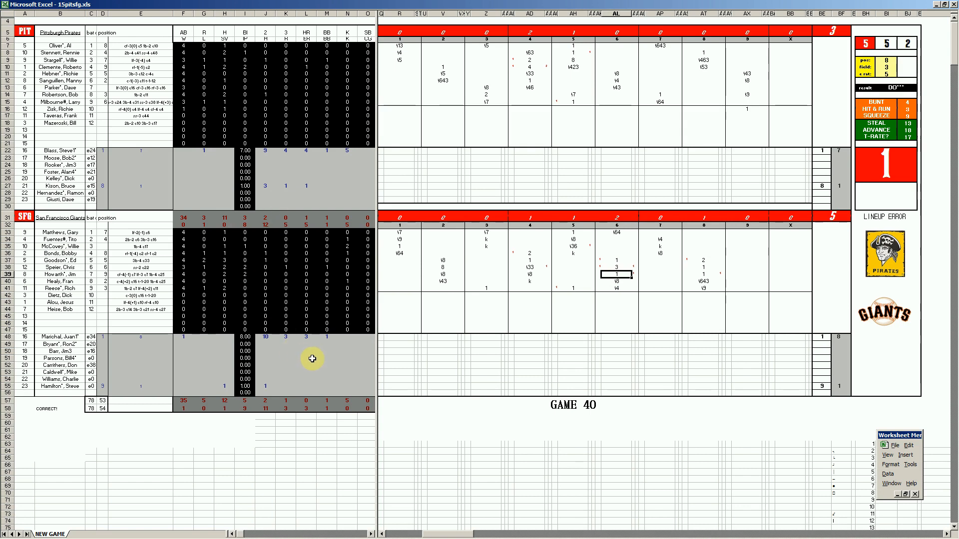
left_click(705, 276)
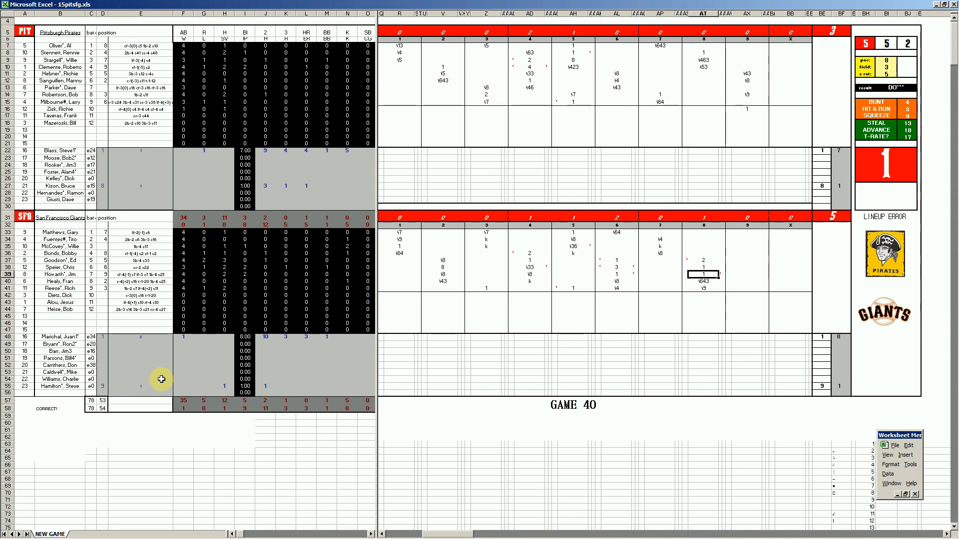
left_click(756, 109)
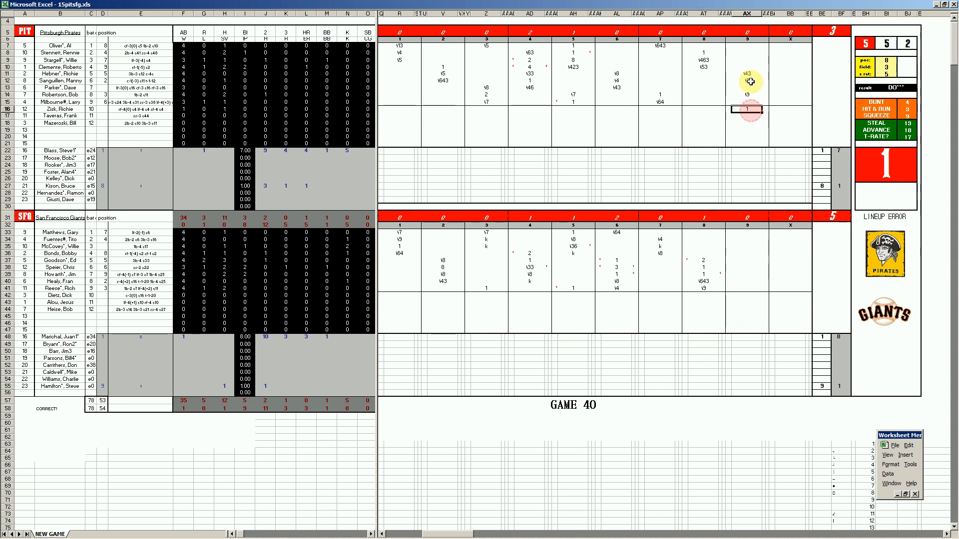
left_click(204, 366)
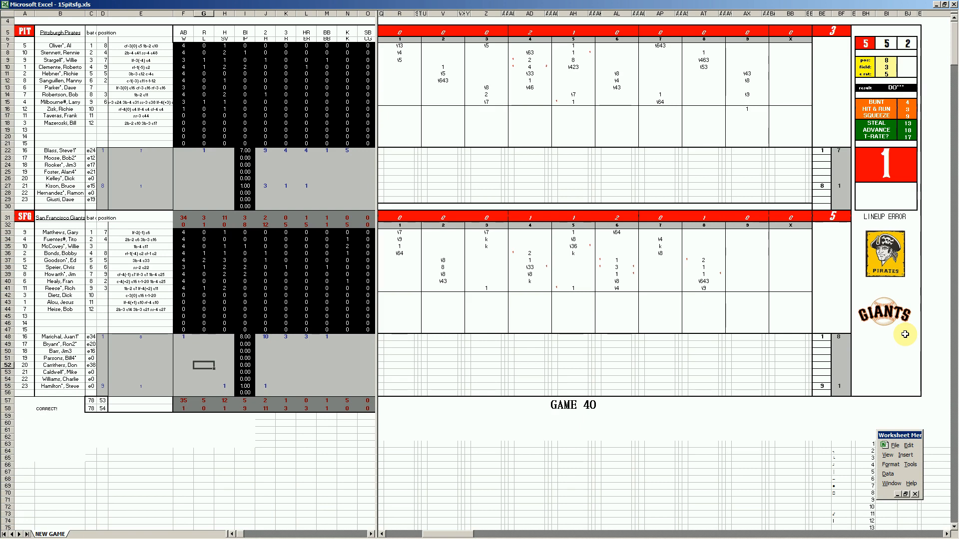
left_click(304, 352)
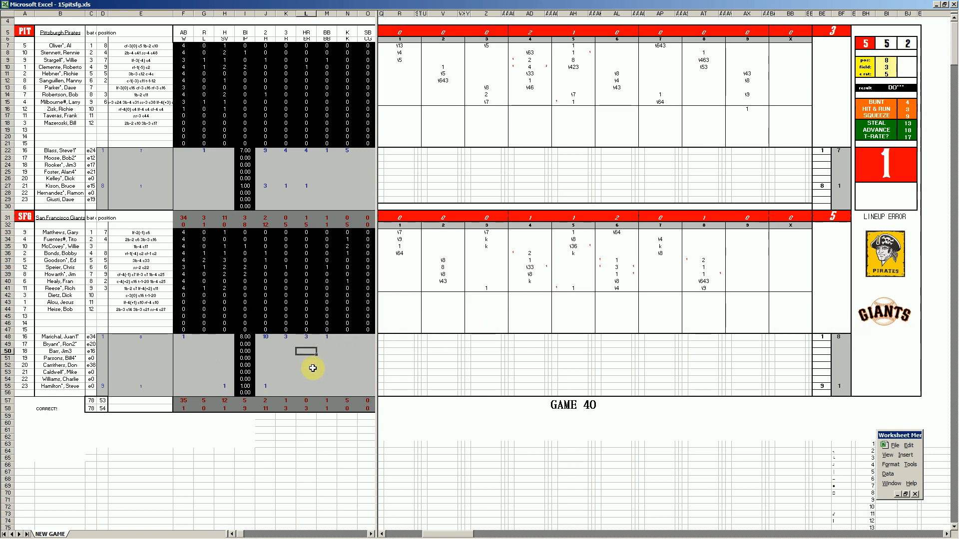